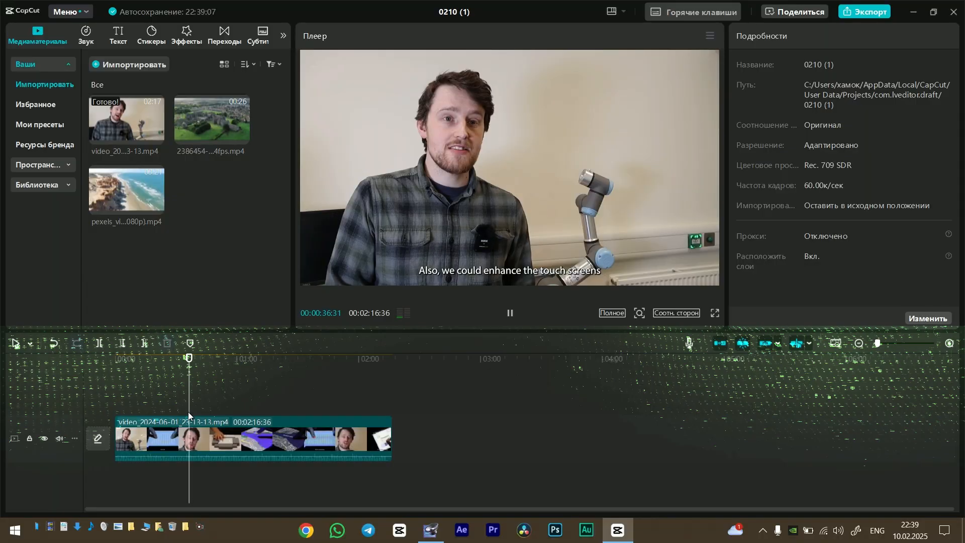
Trim both ends of the talking-head clip on the timeline to a length of about 00:00:11:38.
click(361, 446)
drag(388, 445, 210, 449)
drag(120, 442, 177, 443)
click(132, 398)
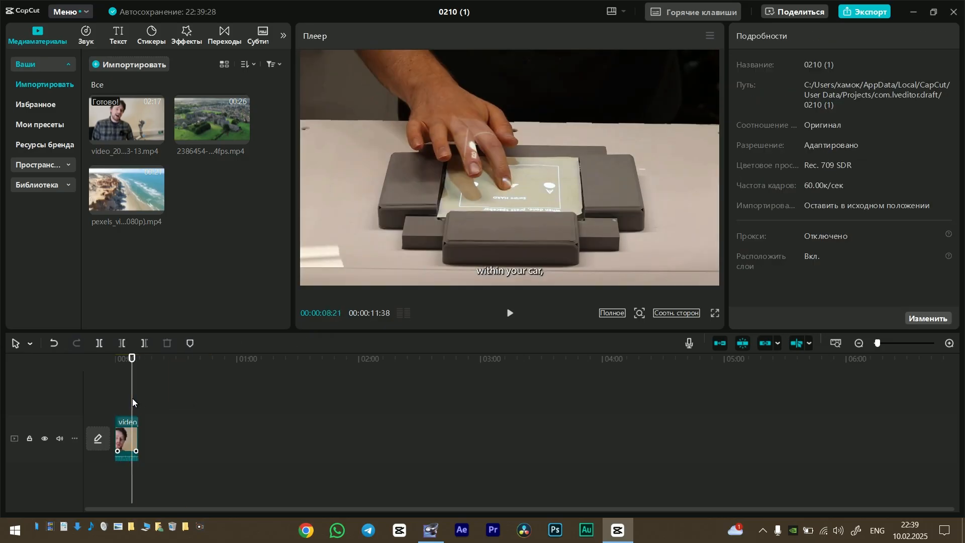
Examine the trimmed talking-head clip on the timeline at closer and wider zoom levels.
scroll(200, 418, up, 5)
scroll(426, 430, up, 3)
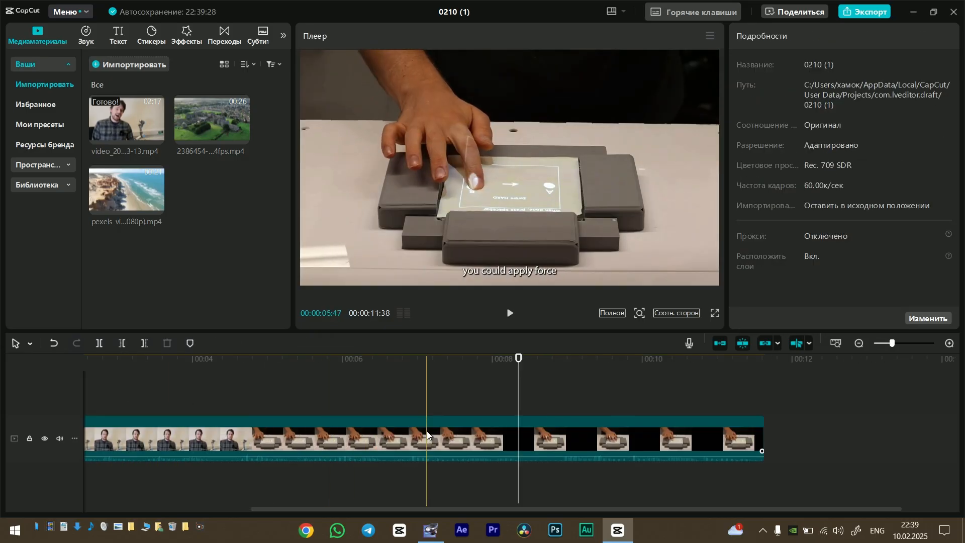
click(424, 456)
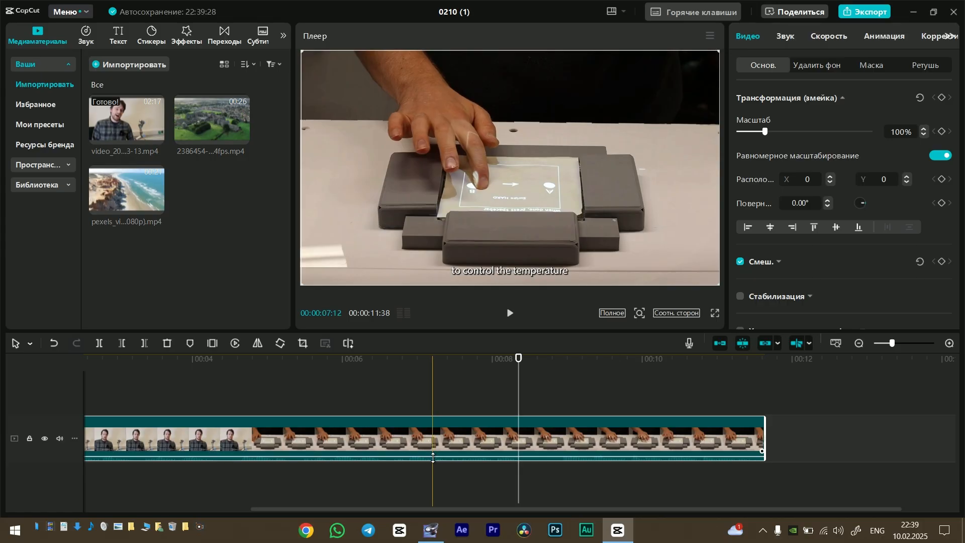
click(416, 397)
scroll(352, 397, left, 3)
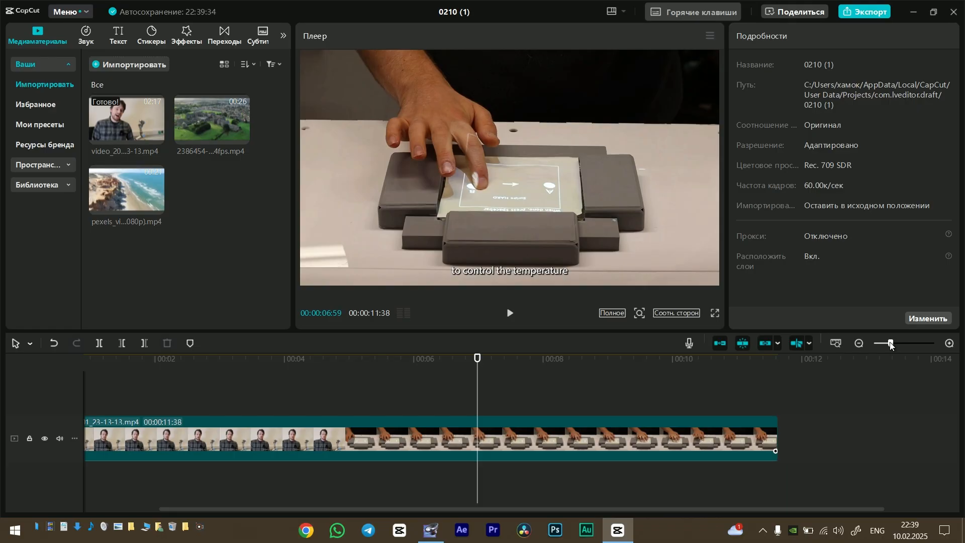
mouse_move(757, 324)
mouse_down()
mouse_move(772, 324)
mouse_move(748, 324)
mouse_up()
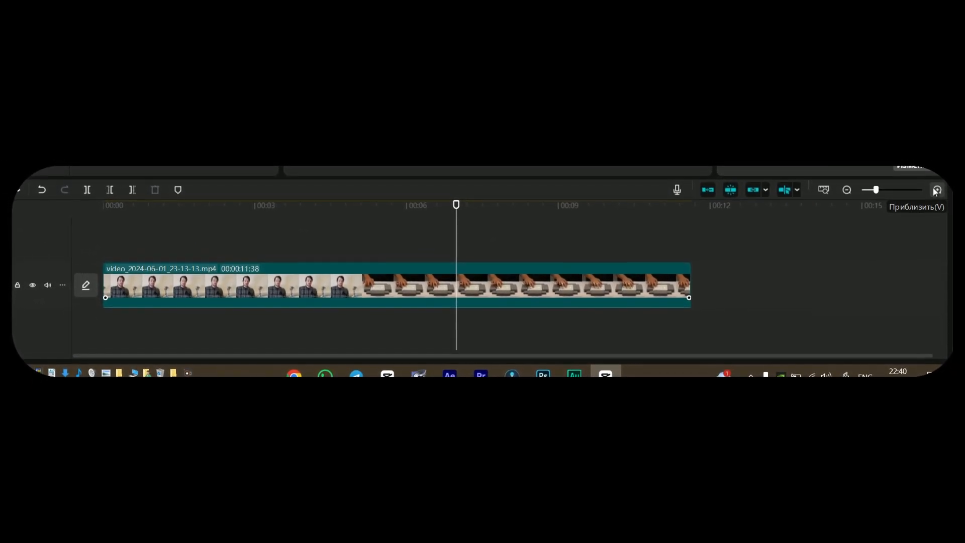
click(937, 190)
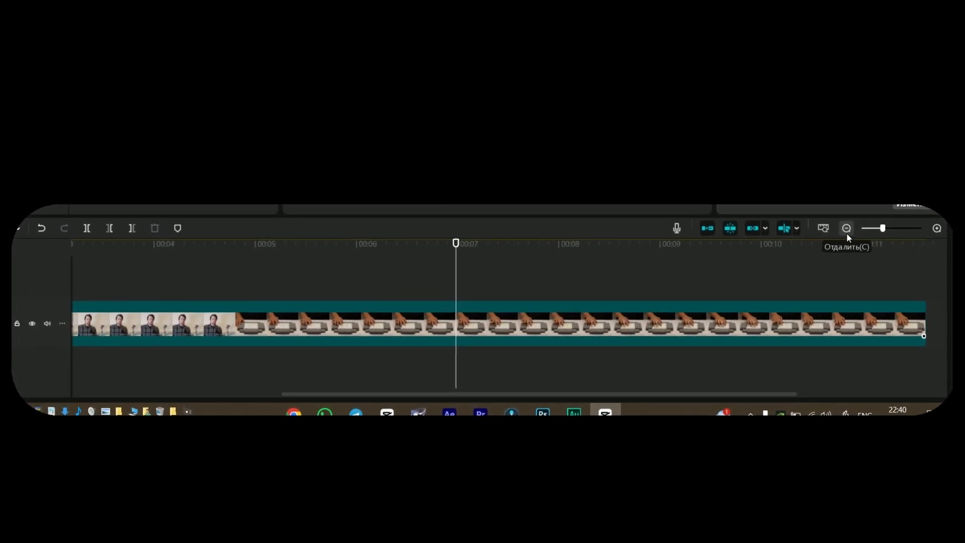
click(847, 229)
scroll(302, 441, up, 3)
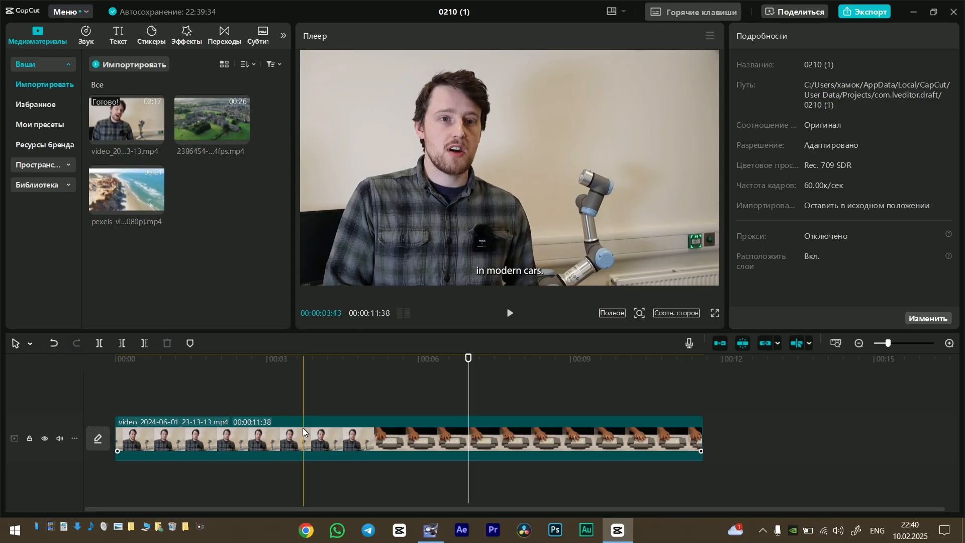
Shorten the end of the talking-head clip to about 00:00:05:05, cutting off the hand close-up footage.
drag(702, 451, 370, 454)
drag(371, 390, 136, 423)
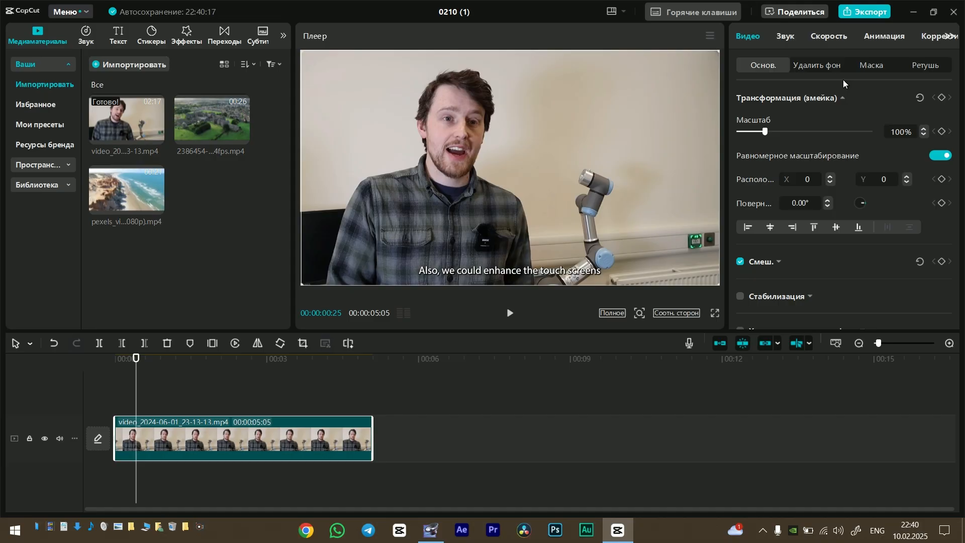
Review the list of timeline keyboard shortcuts, close it, and return the playhead to the start of the timeline.
click(666, 20)
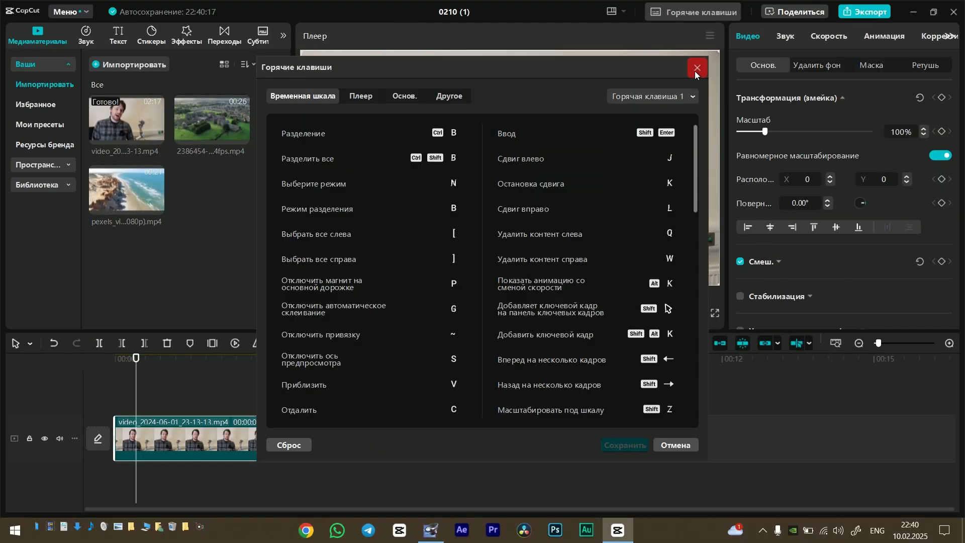
click(696, 69)
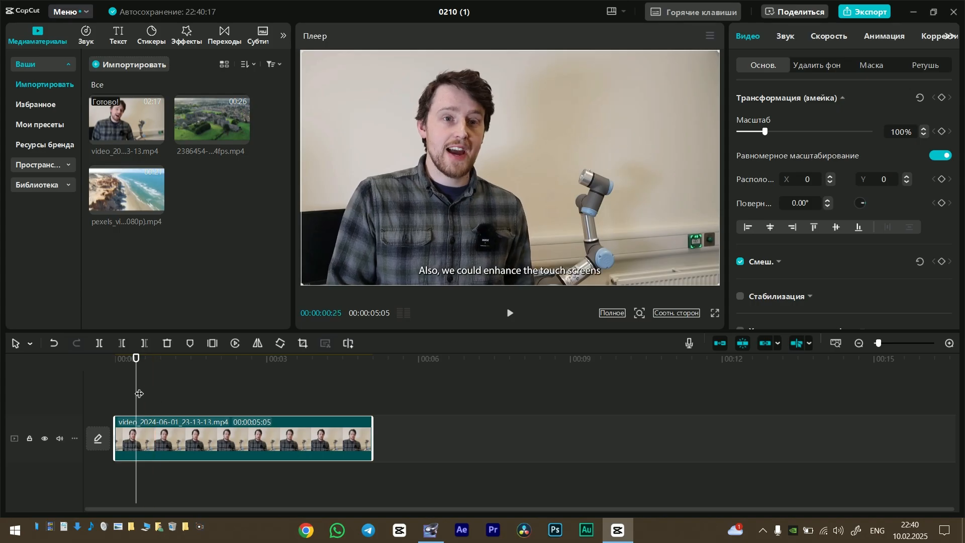
drag(137, 394, 116, 394)
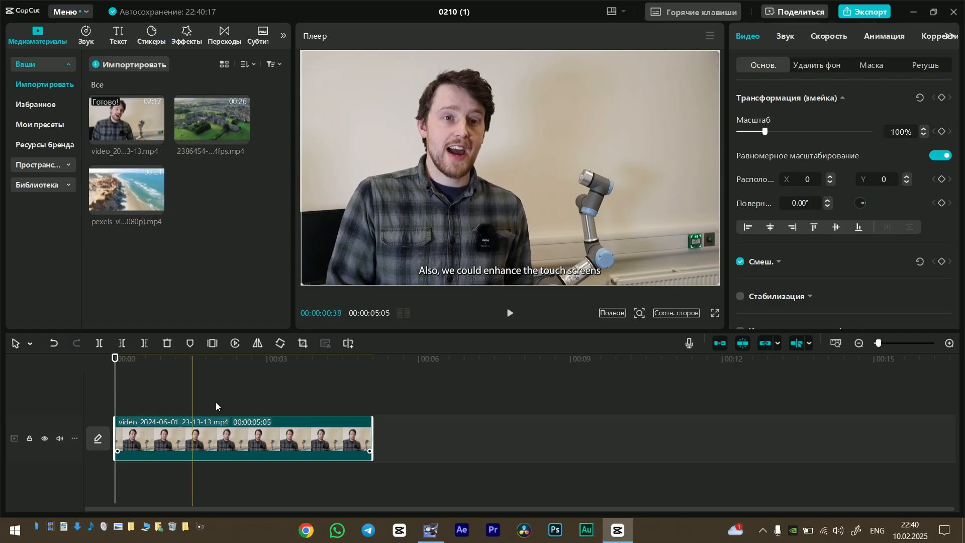
Append the beach clip and the aerial castle clip after the talking-head clip, trimmed to about 00:00:04:25 and 00:00:03:20.
drag(148, 180, 397, 433)
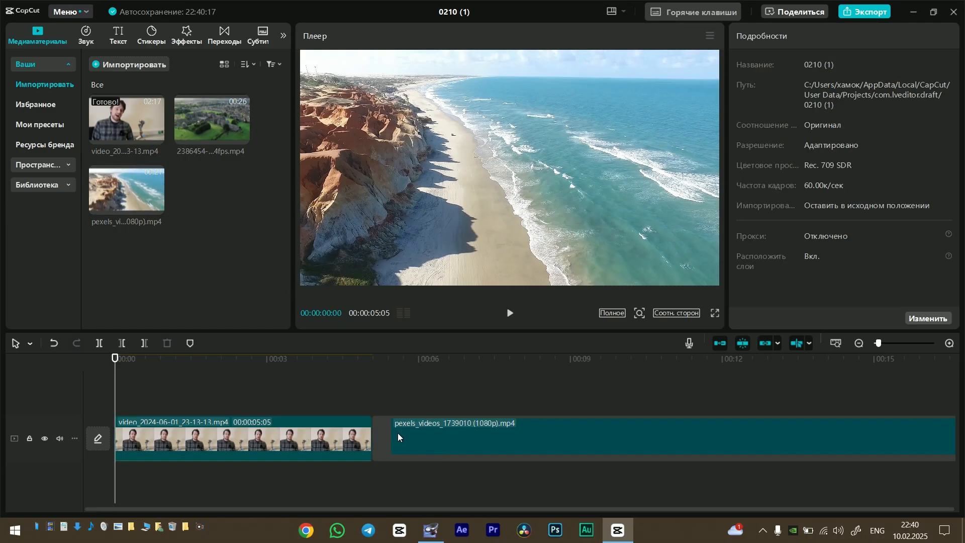
click(771, 376)
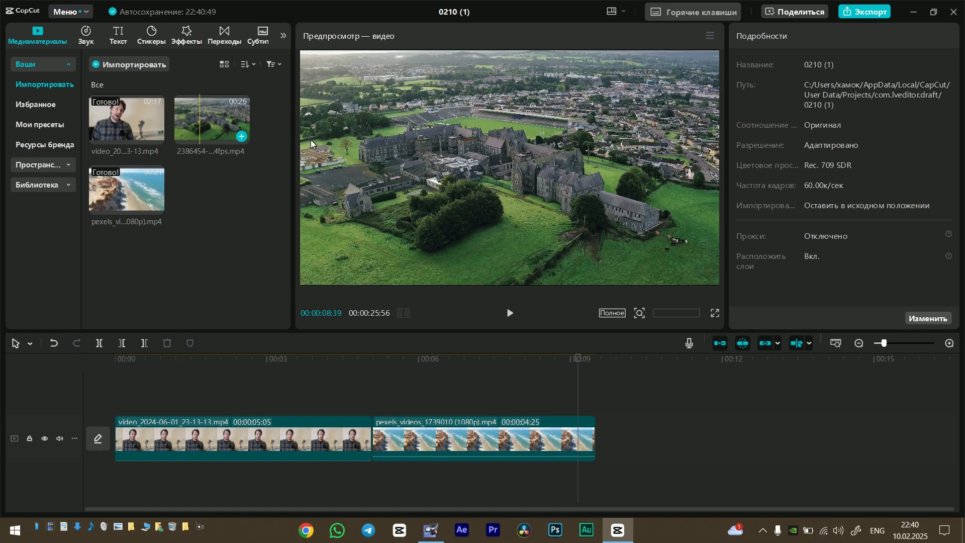
drag(215, 124, 586, 428)
drag(724, 403, 745, 413)
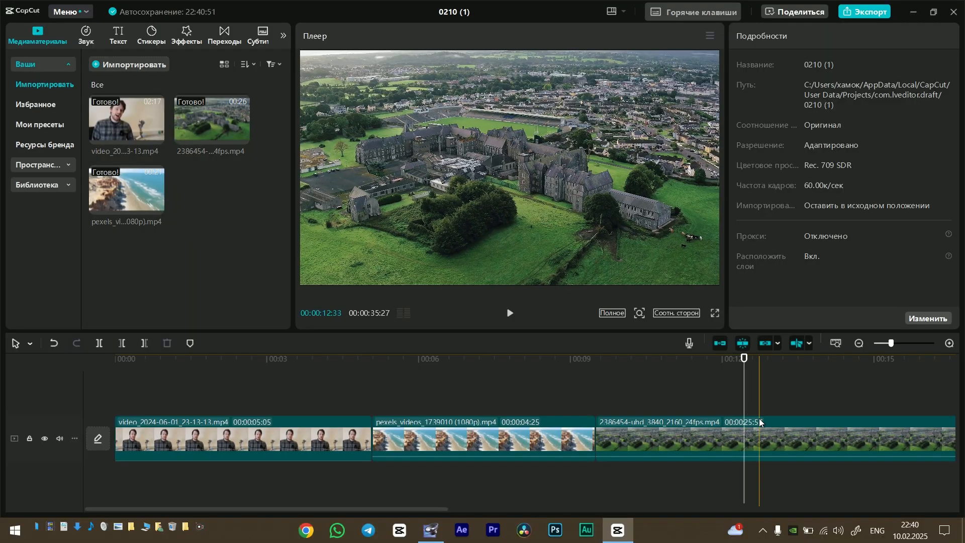
click(764, 439)
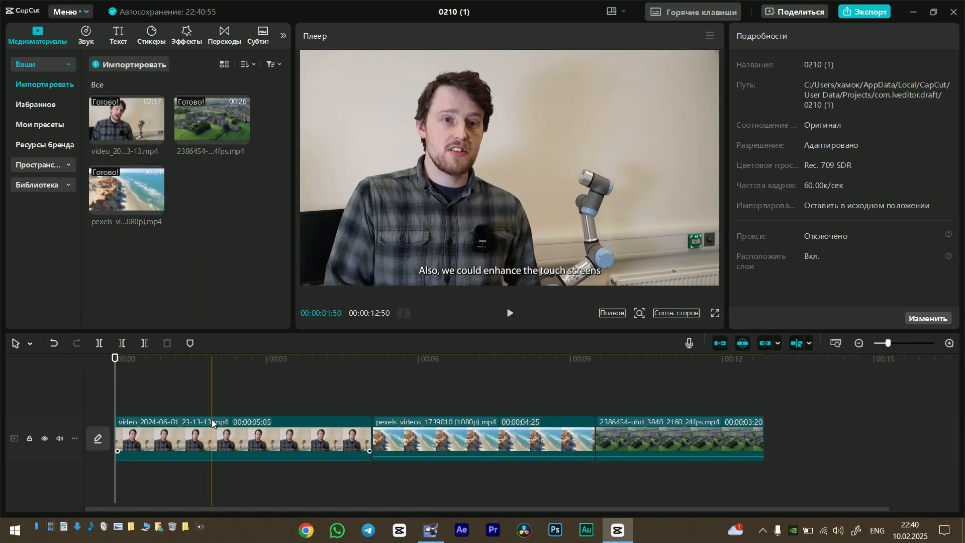
Look through the basic Корректировка settings of the talking-head clip and enable Защитный тон for natural skin color.
click(225, 440)
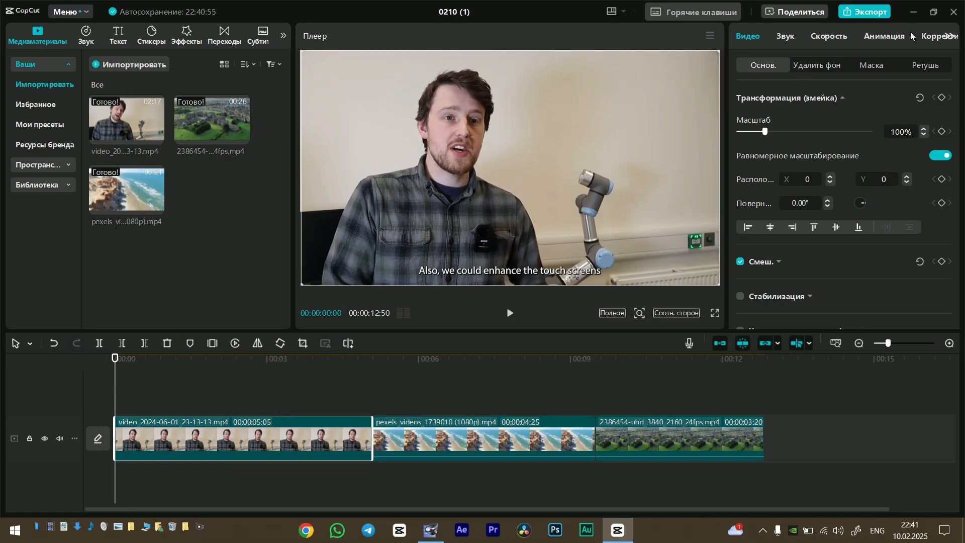
click(949, 36)
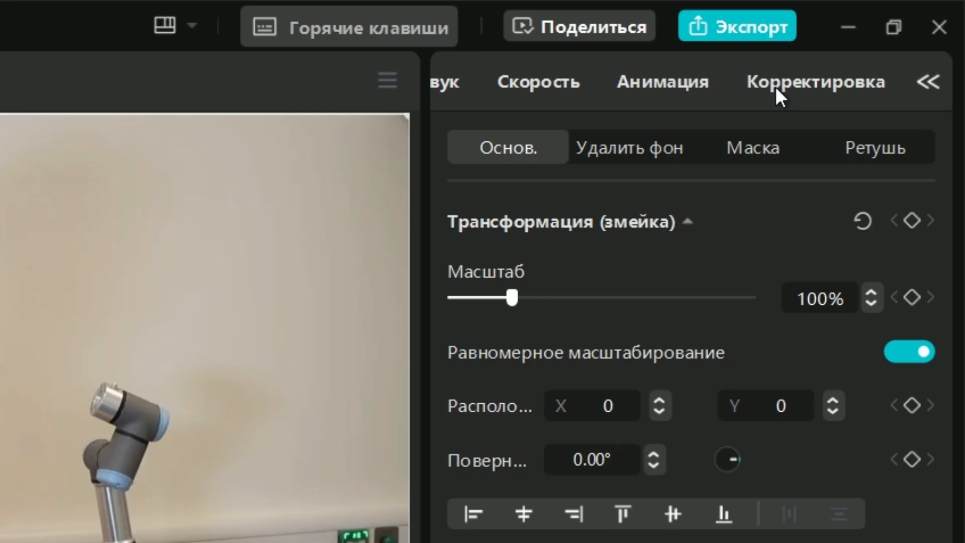
click(776, 87)
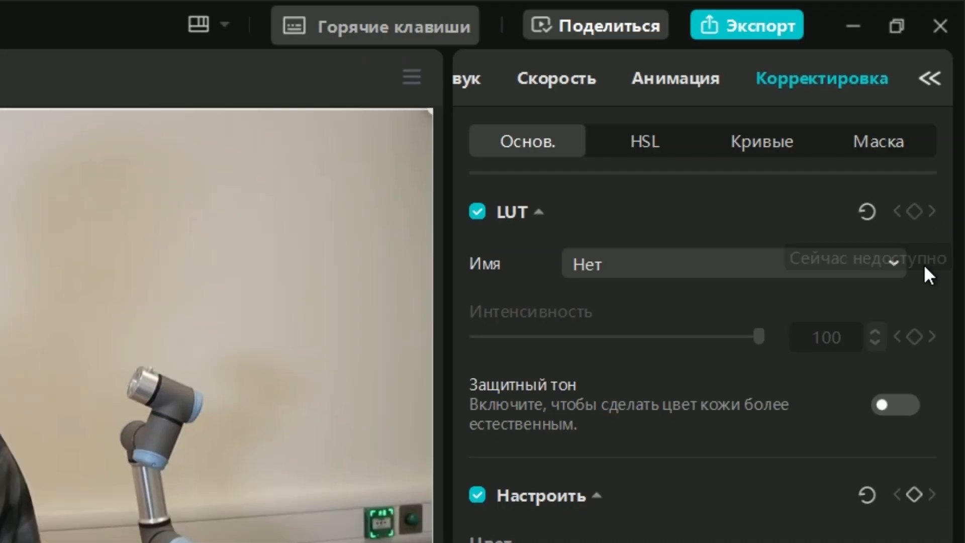
scroll(931, 496, down, 12)
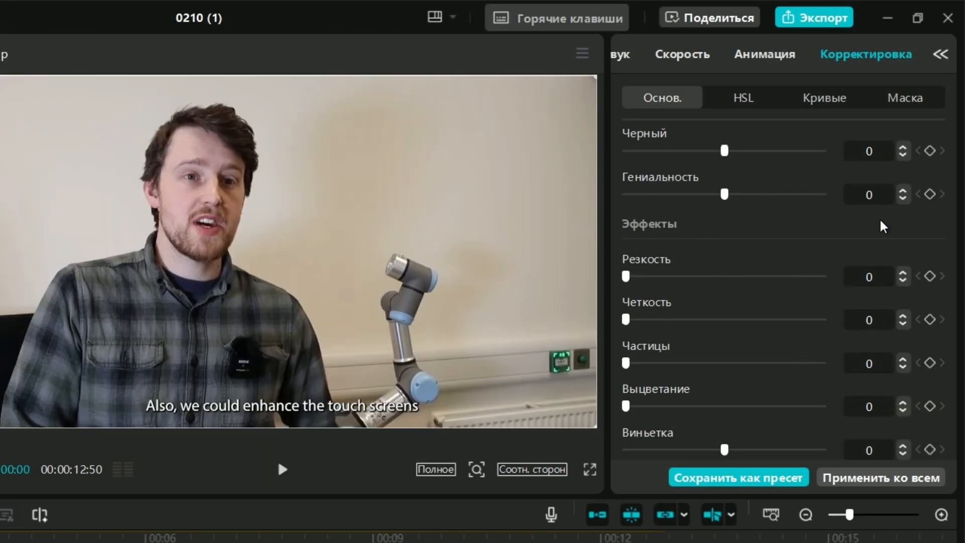
drag(696, 328, 607, 358)
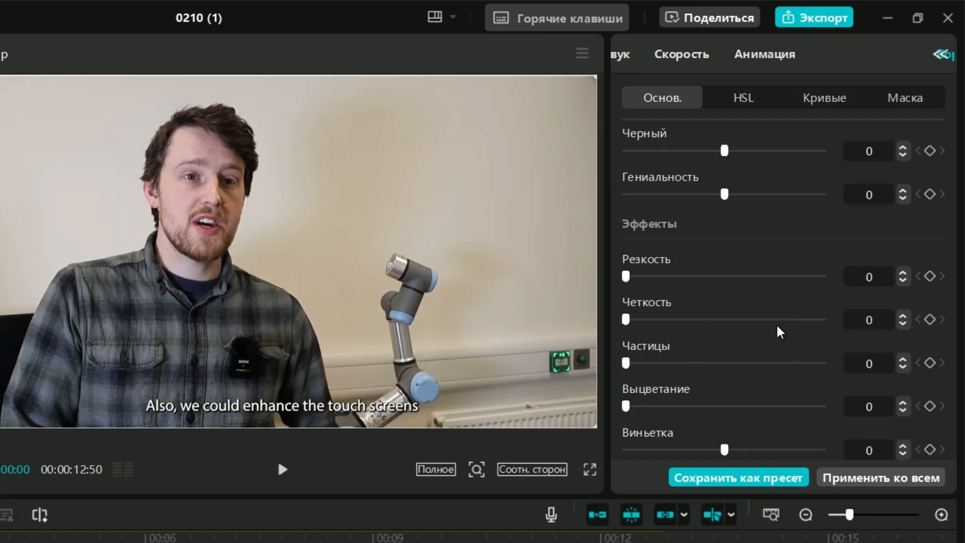
scroll(778, 326, up, 1)
scroll(779, 330, up, 5)
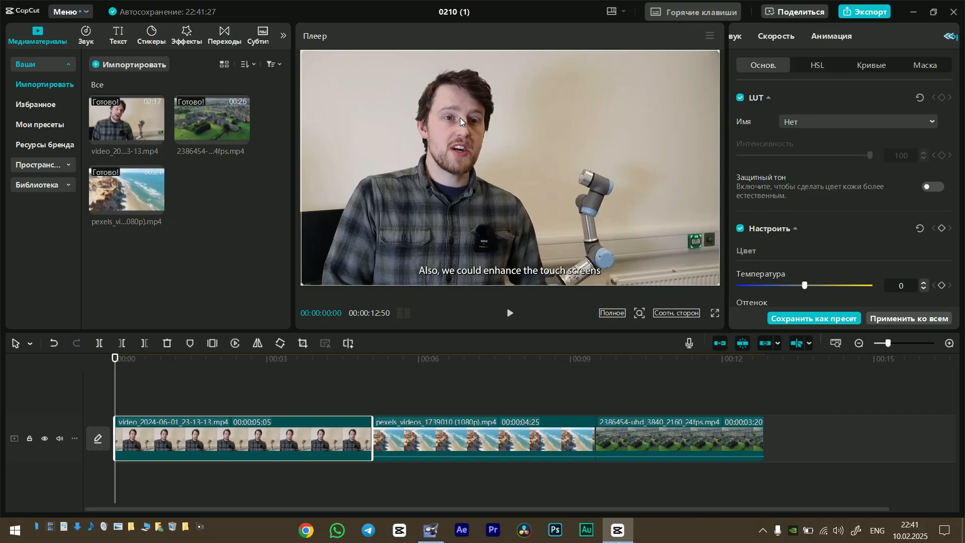
click(934, 186)
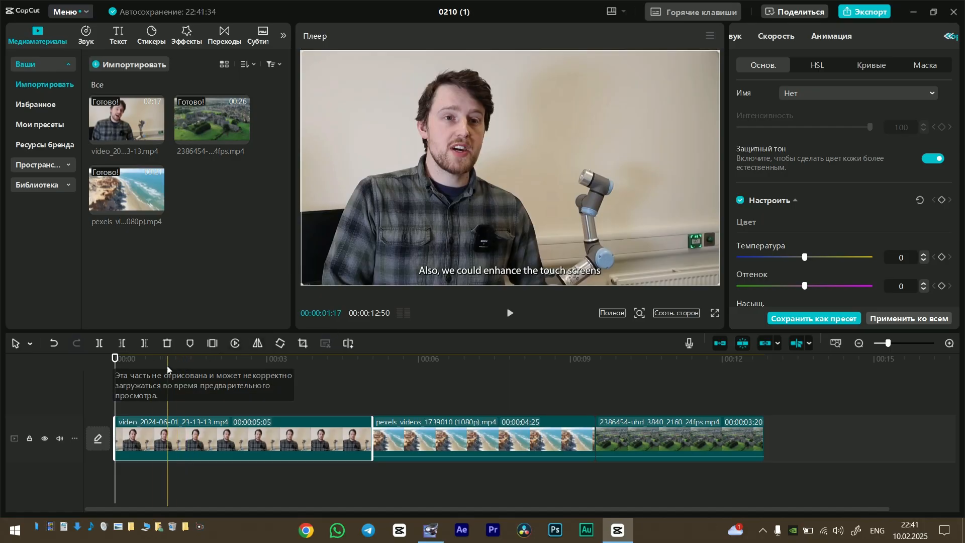
Add a keyframe for all Настроить parameters of the talking-head clip at about 00:00:02:09.
drag(116, 381, 223, 425)
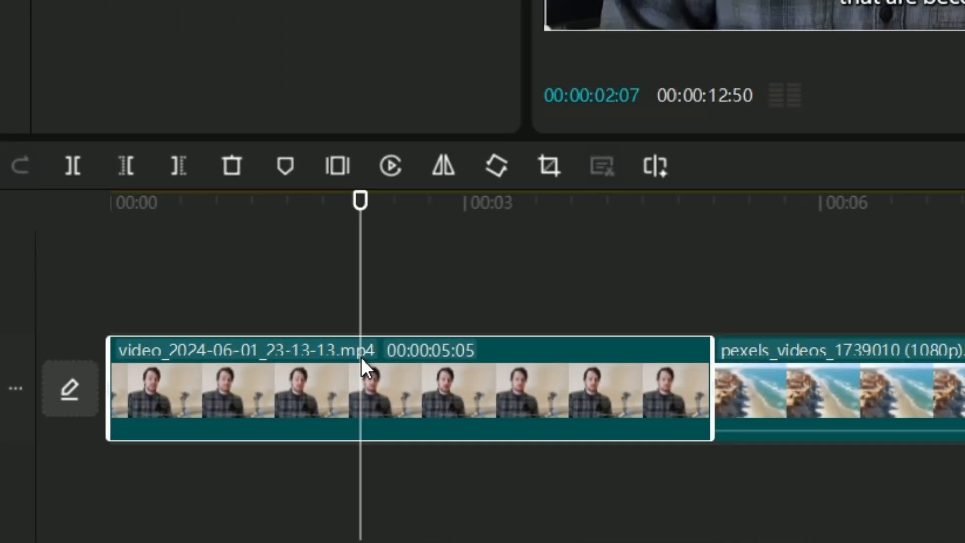
drag(361, 357, 362, 375)
mouse_move(362, 293)
mouse_down()
mouse_move(377, 278)
mouse_move(365, 286)
mouse_up()
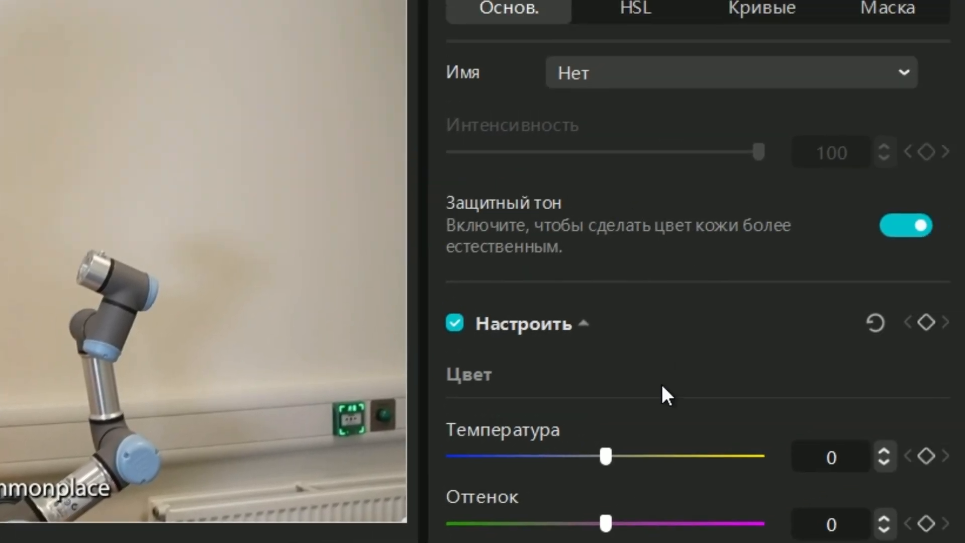
scroll(649, 377, down, 5)
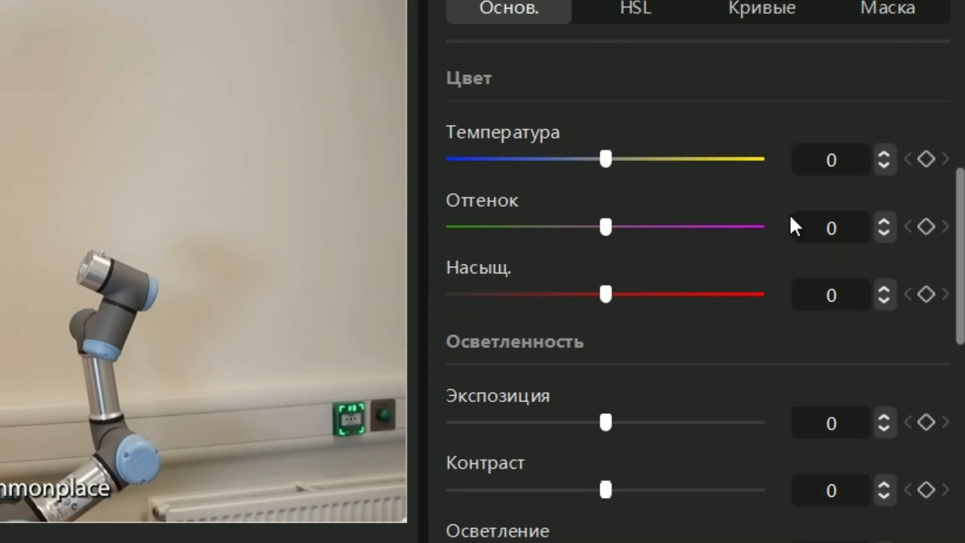
scroll(829, 222, up, 1)
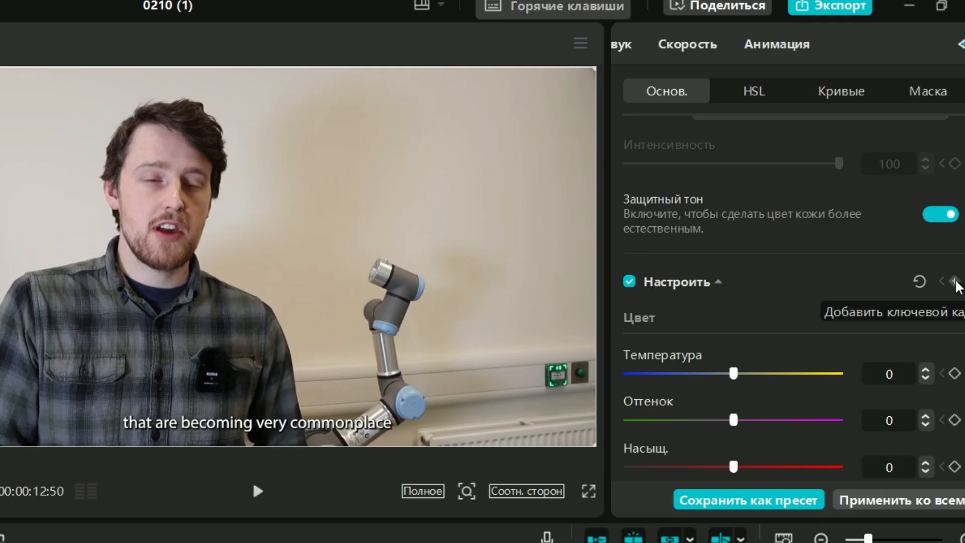
click(955, 281)
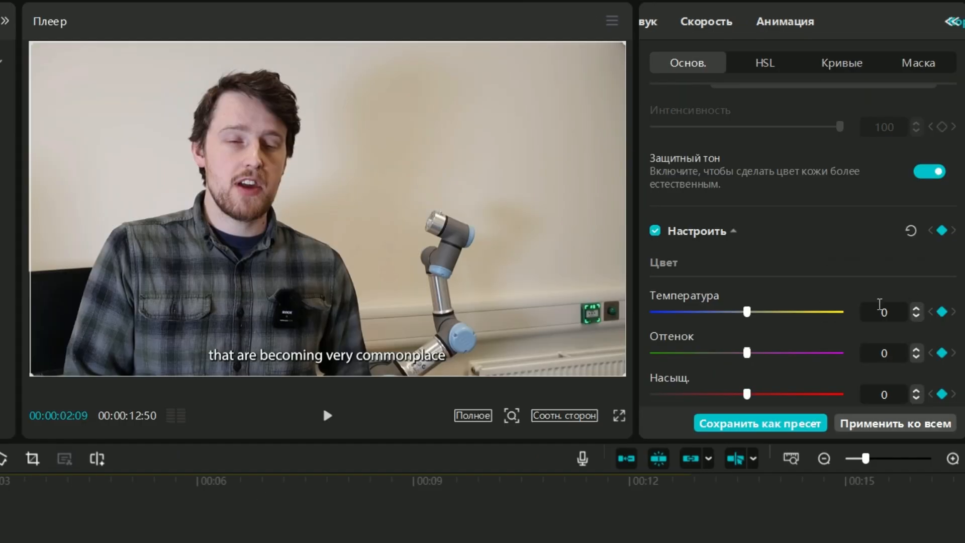
Set the talking-head clip's Температура to 10 and Насыщ. to 34.
scroll(865, 352, down, 5)
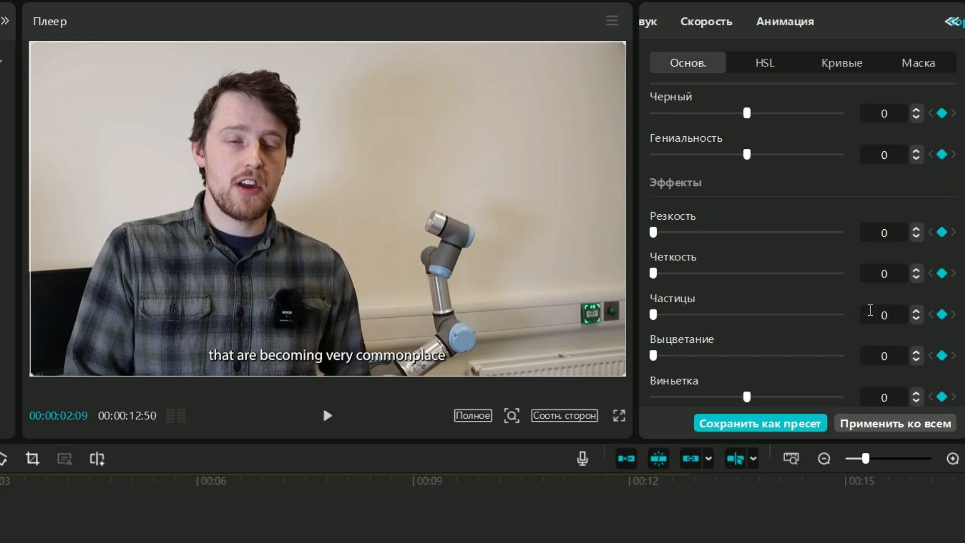
scroll(767, 319, up, 8)
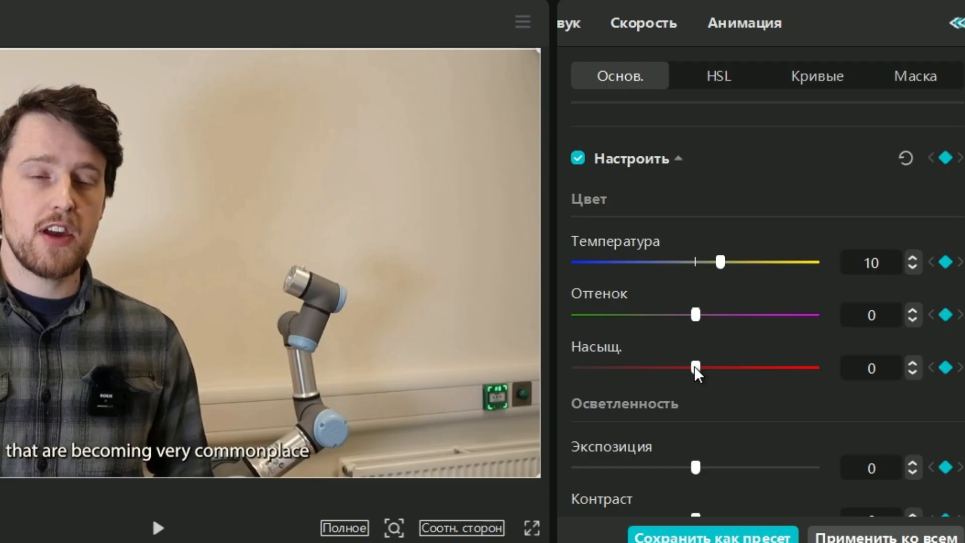
drag(696, 369, 776, 374)
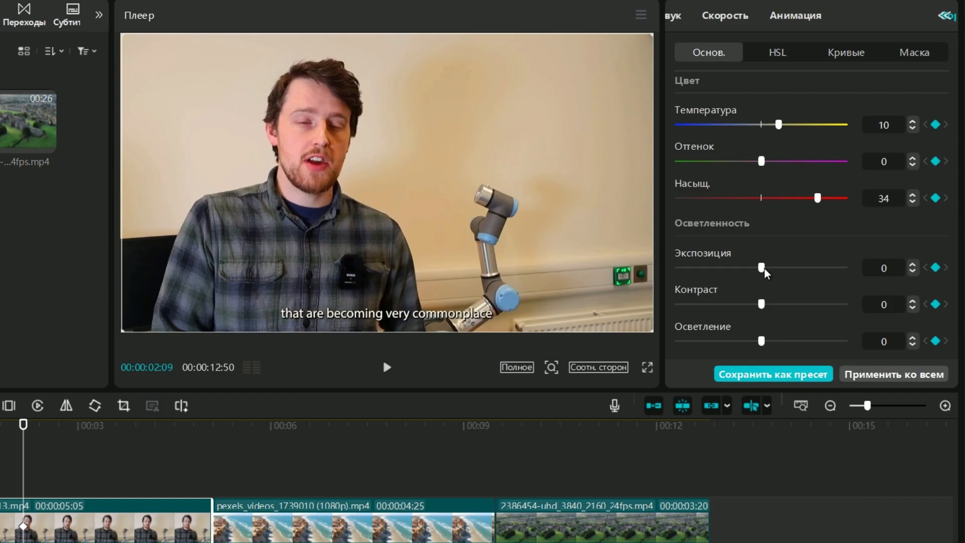
Set the talking-head clip's Экспозиция to -5, Контраст to 40 and Осветление to -20.
mouse_move(764, 271)
mouse_down()
mouse_move(824, 271)
mouse_move(722, 285)
mouse_move(752, 274)
mouse_up()
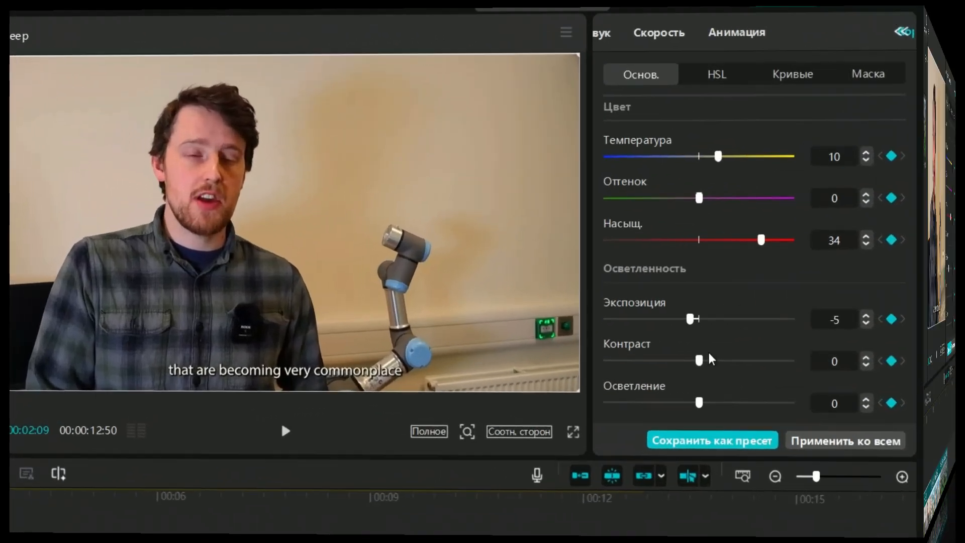
drag(700, 361, 805, 369)
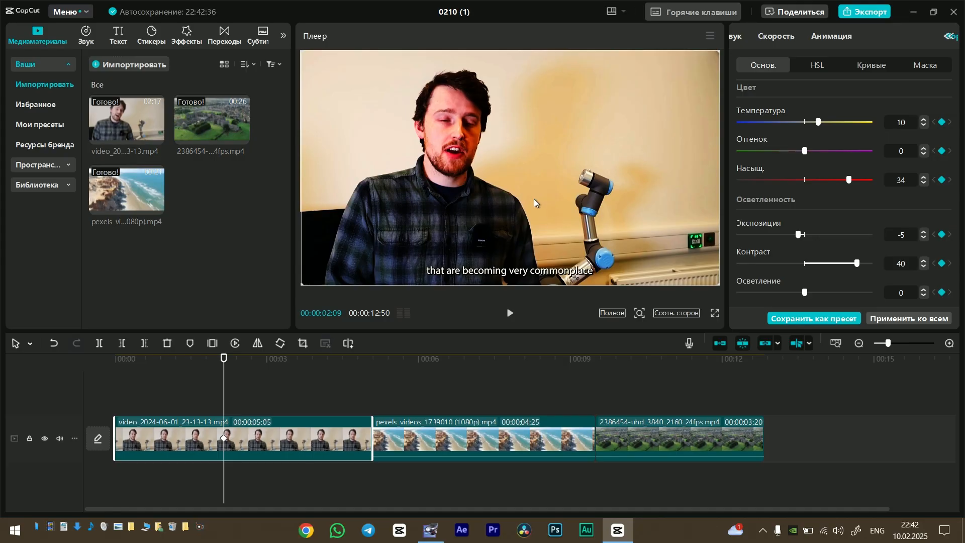
scroll(804, 247, down, 1)
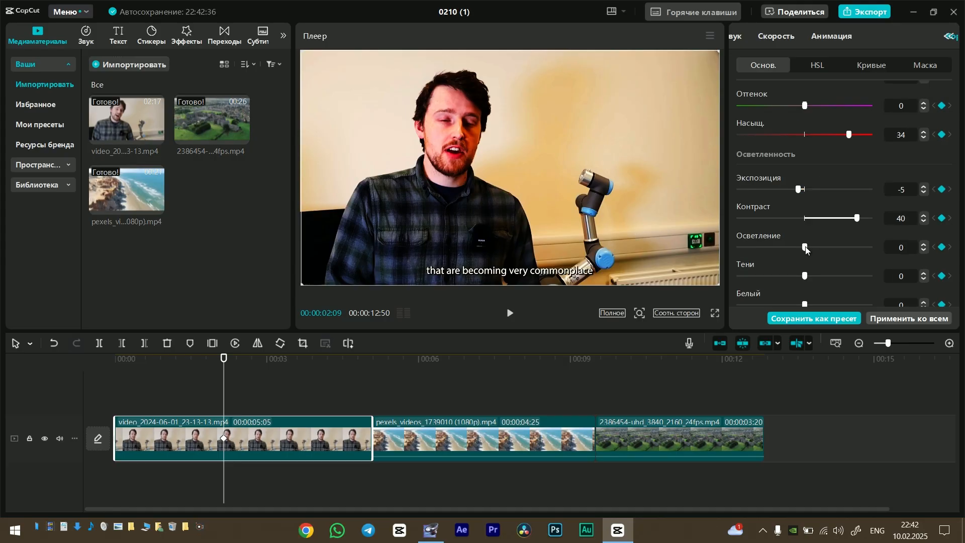
drag(806, 247, 832, 249)
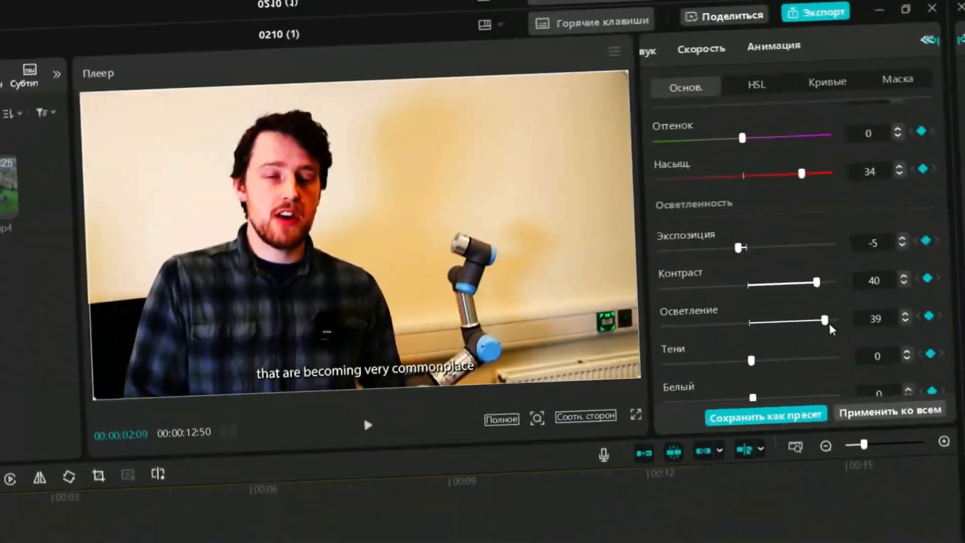
drag(831, 329, 720, 352)
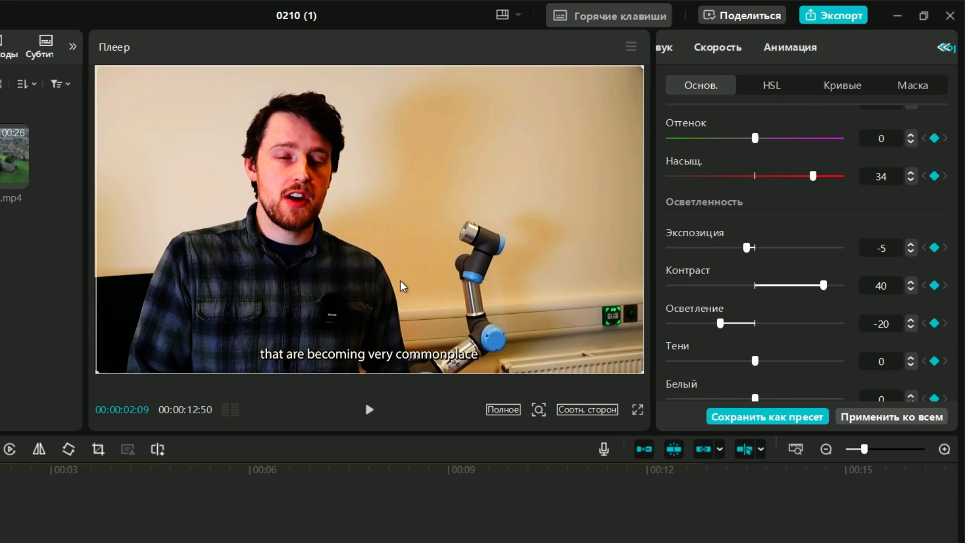
Set the talking-head clip's Тени to 23 and Белый to -12.
drag(756, 361, 797, 358)
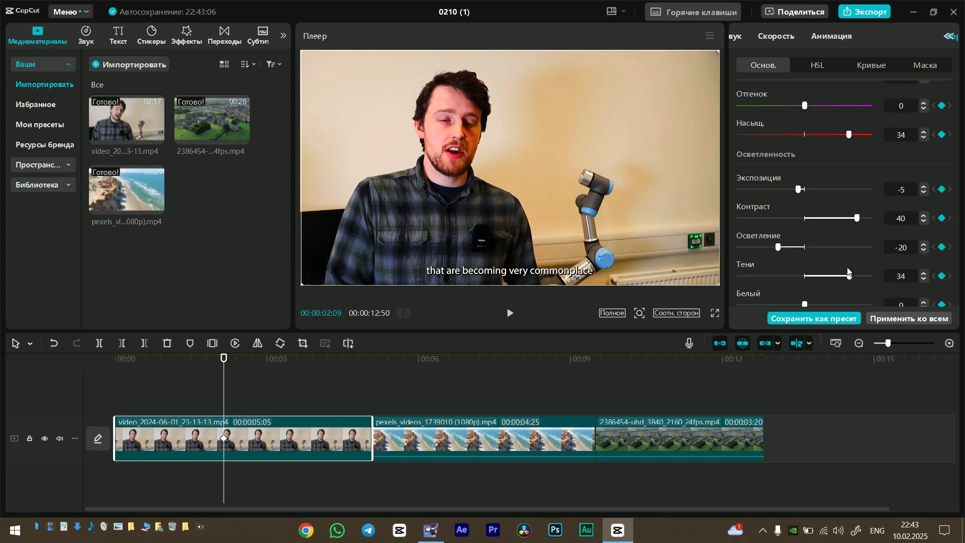
drag(850, 272, 836, 276)
scroll(785, 264, down, 2)
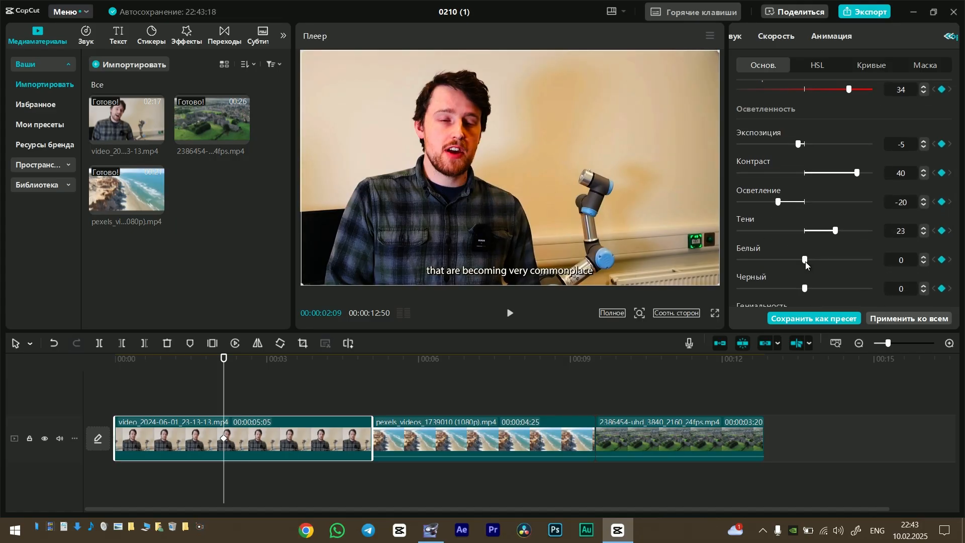
drag(807, 262, 733, 264)
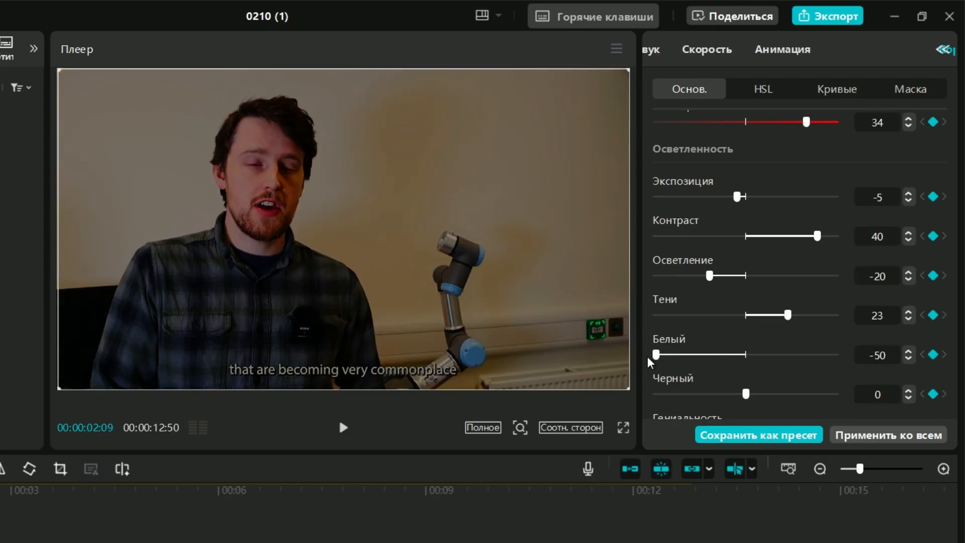
drag(648, 359, 723, 352)
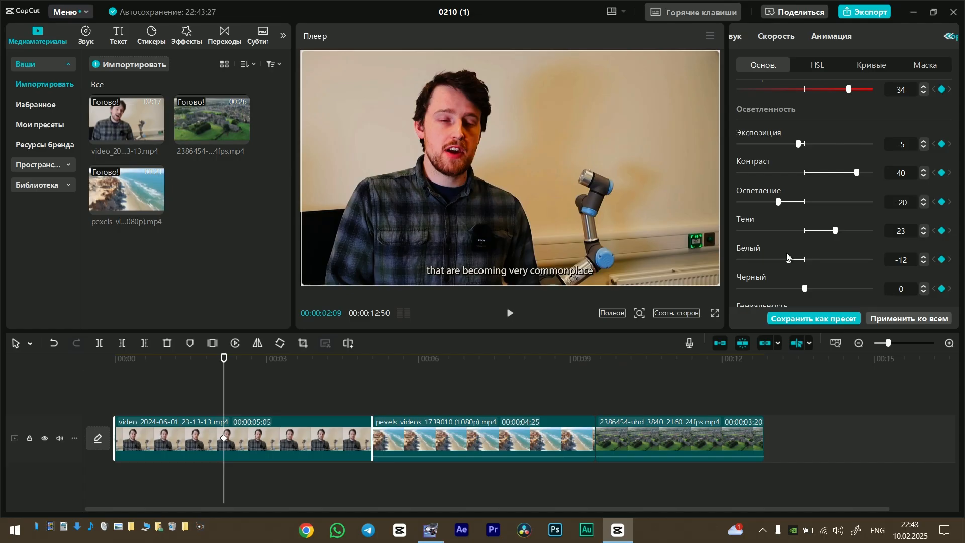
Set the talking-head clip's Черный to 4 and Гениальность to 5.
scroll(788, 258, down, 3)
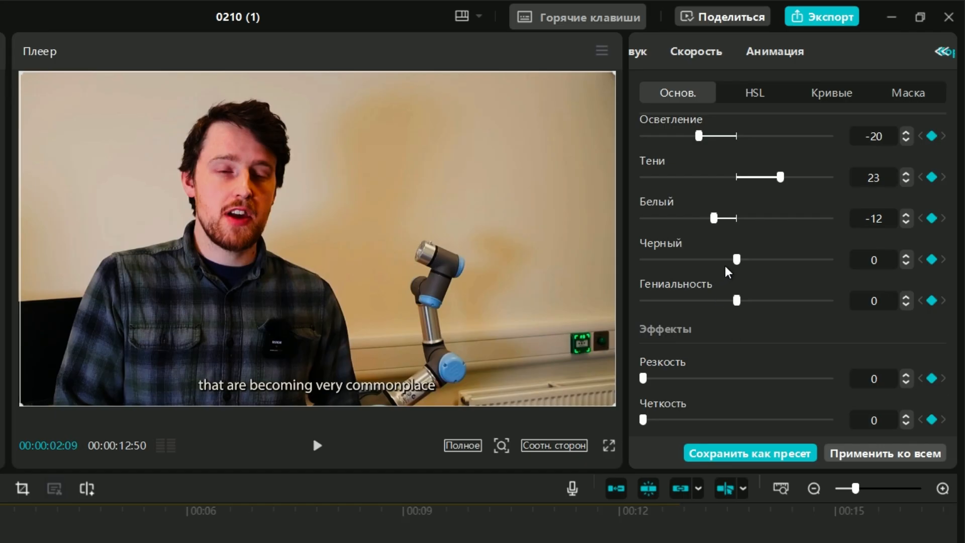
mouse_move(736, 260)
mouse_down()
mouse_move(769, 261)
mouse_move(712, 261)
mouse_move(742, 272)
mouse_up()
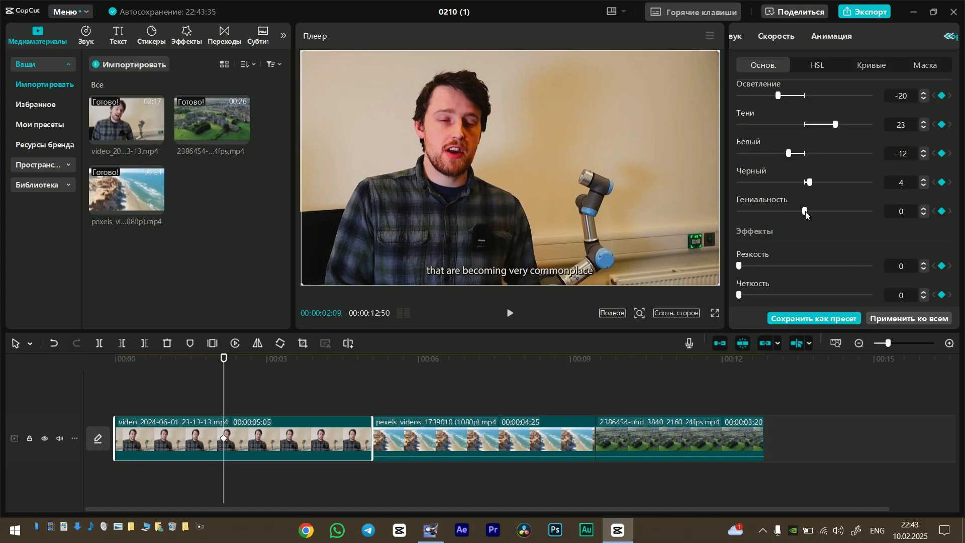
mouse_move(806, 214)
mouse_down()
mouse_move(855, 216)
mouse_move(786, 218)
mouse_move(810, 213)
mouse_up()
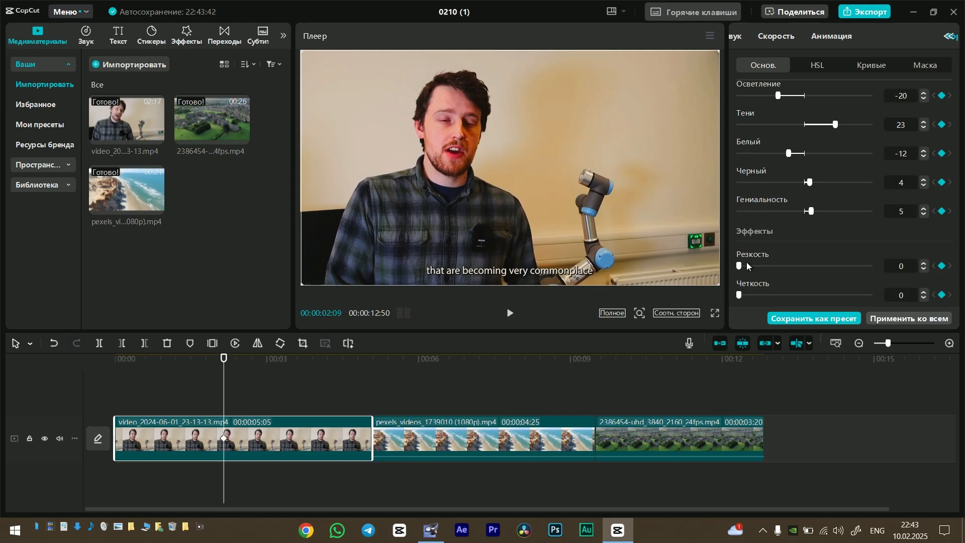
Preview the talking-head clip full screen with Резкость at 100, and settle Резкость at 5.
drag(743, 265, 885, 266)
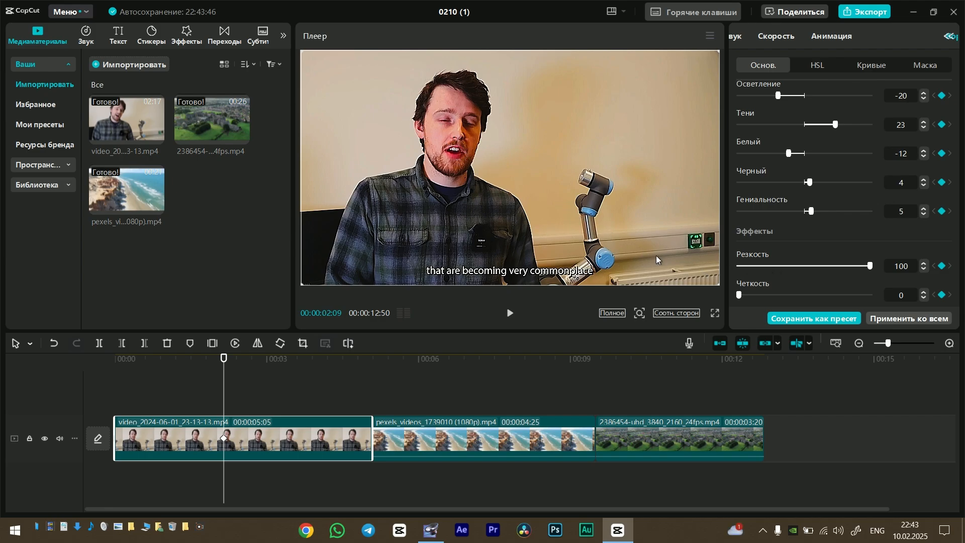
click(714, 313)
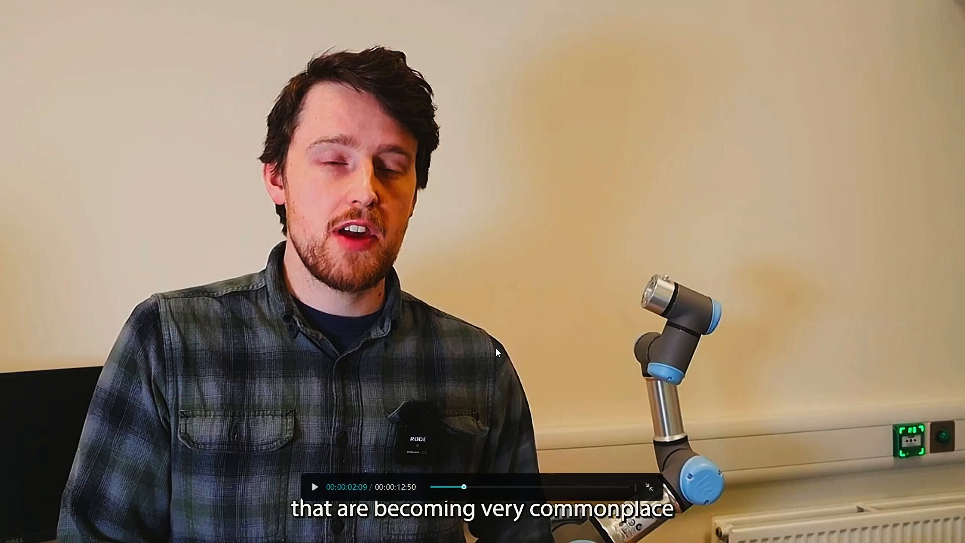
click(652, 488)
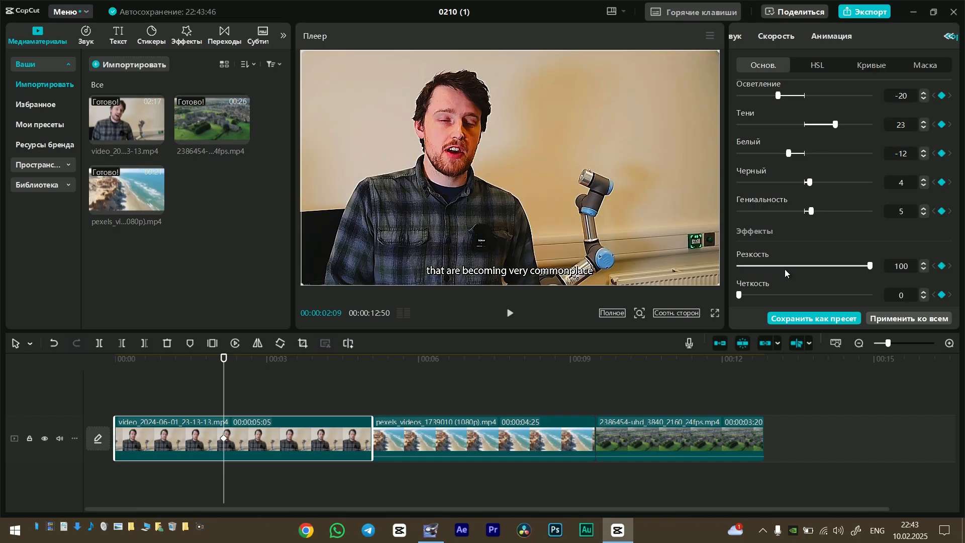
drag(762, 269, 749, 269)
Set the talking-head clip's Четкость to 38 and check the result in the full-screen preview.
scroll(749, 269, down, 2)
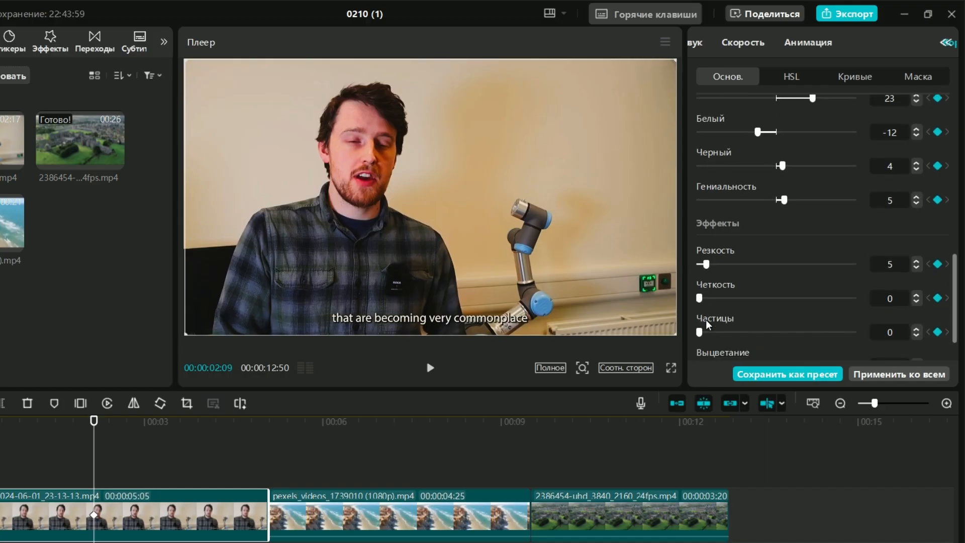
drag(705, 291, 792, 306)
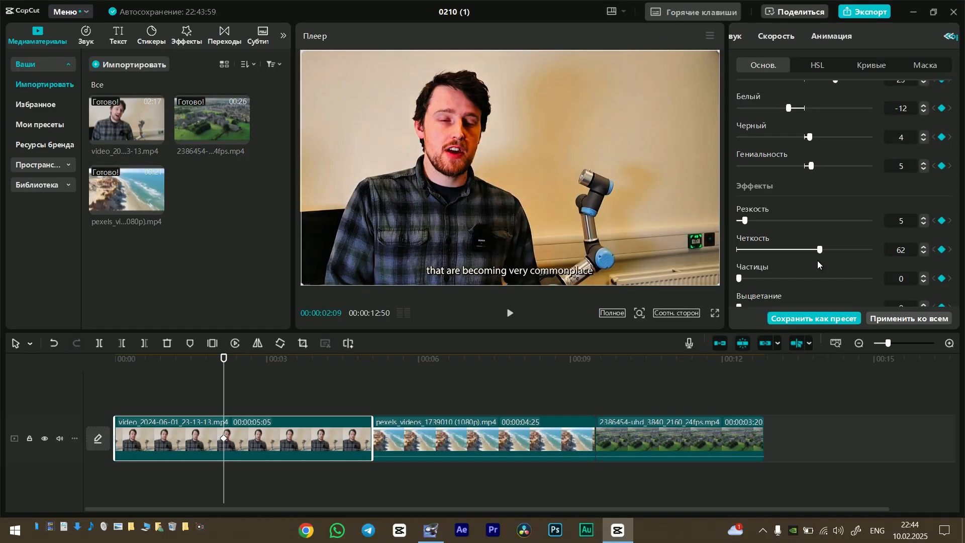
click(788, 250)
click(714, 315)
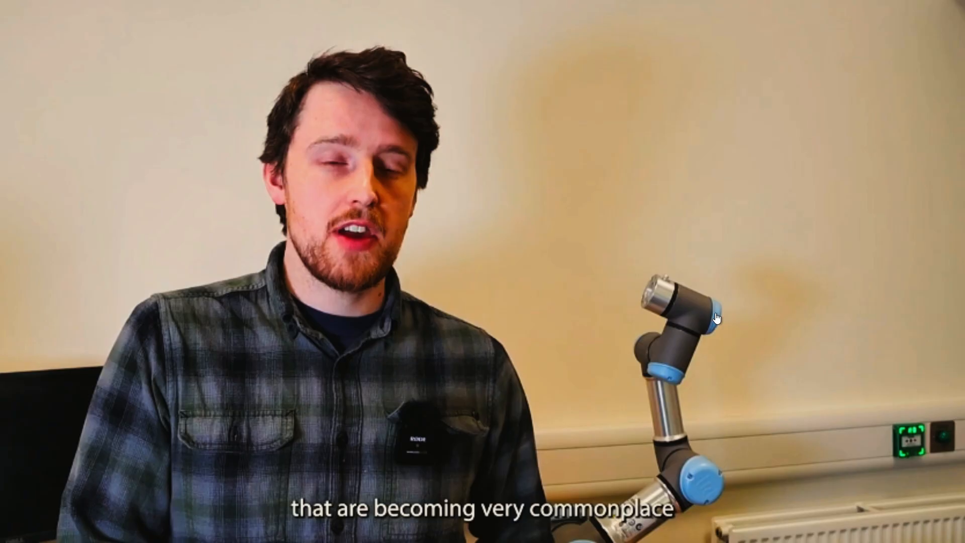
click(649, 487)
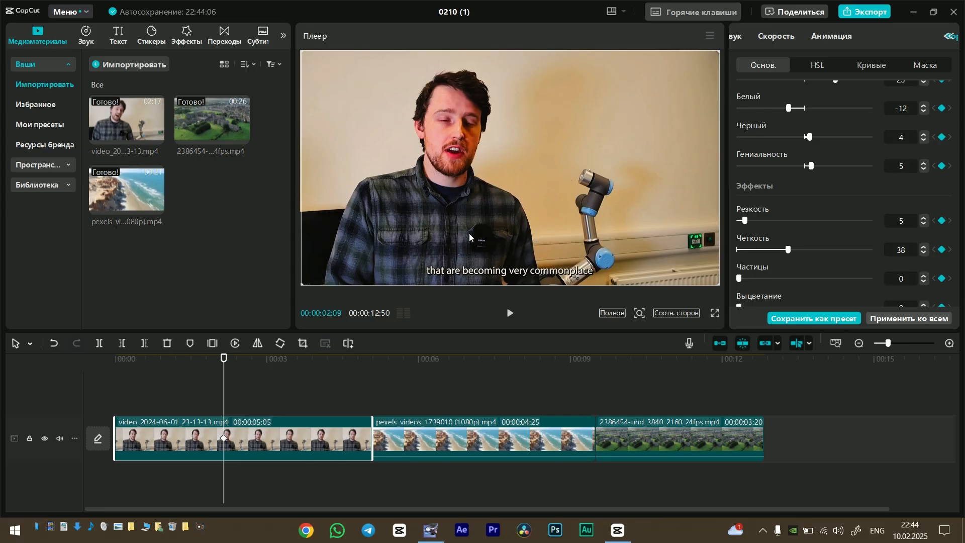
Set the orange HSL range to Тон -46, Насыщ. -43 and Яркость -52, and add an HSL keyframe at 00:00:02:09.
scroll(768, 282, down, 2)
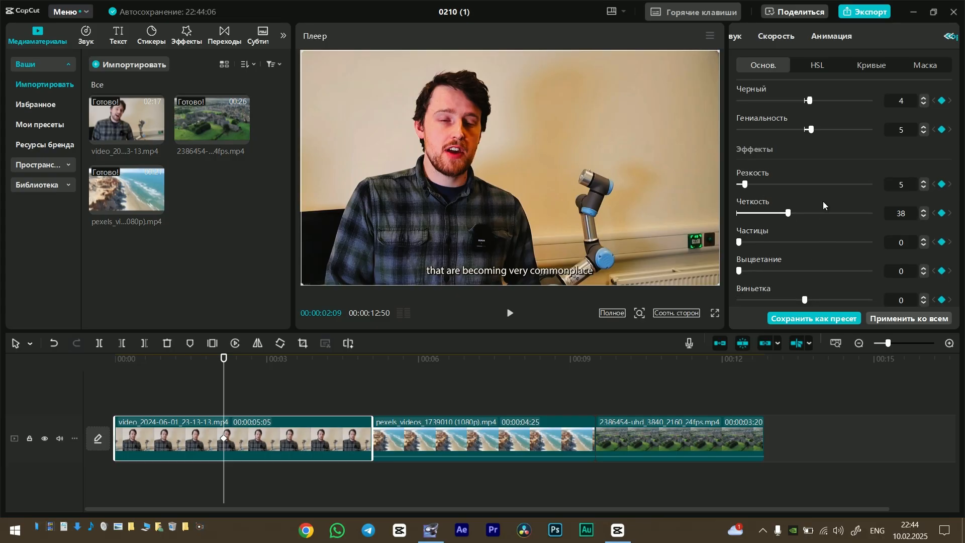
scroll(829, 186, up, 5)
click(818, 66)
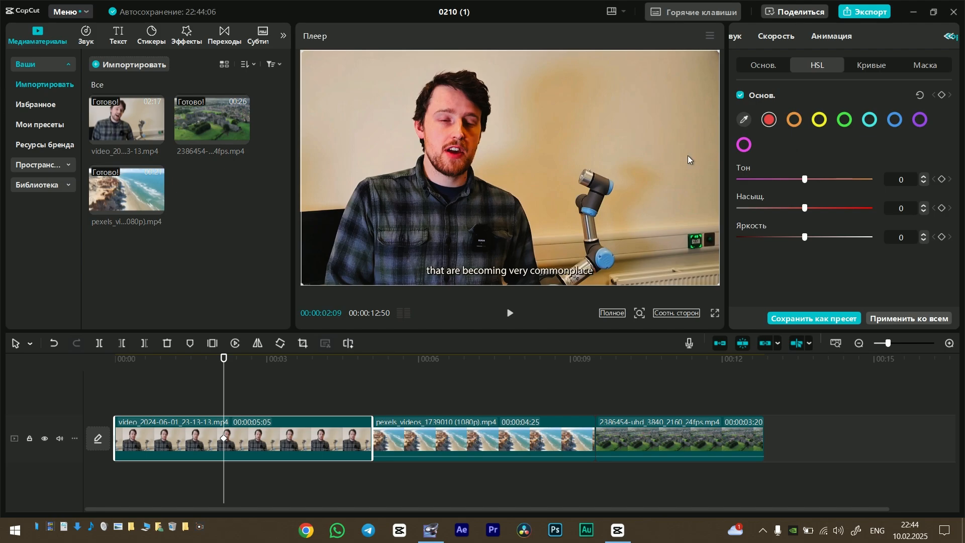
click(794, 120)
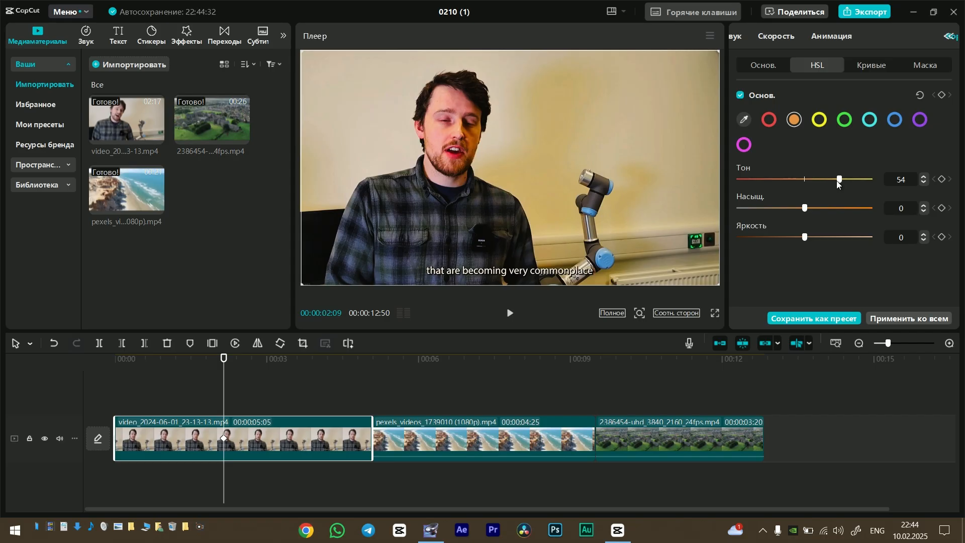
drag(840, 181, 775, 182)
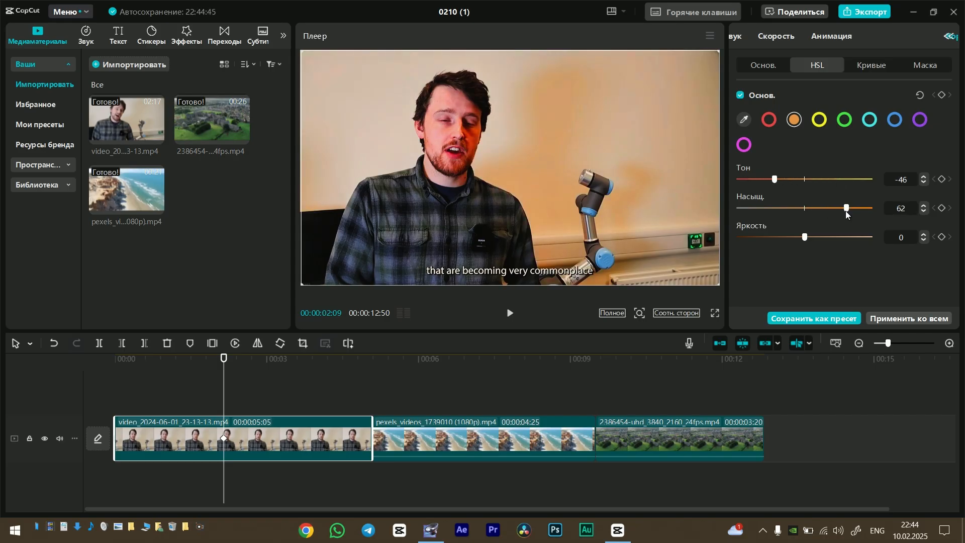
drag(847, 212, 771, 237)
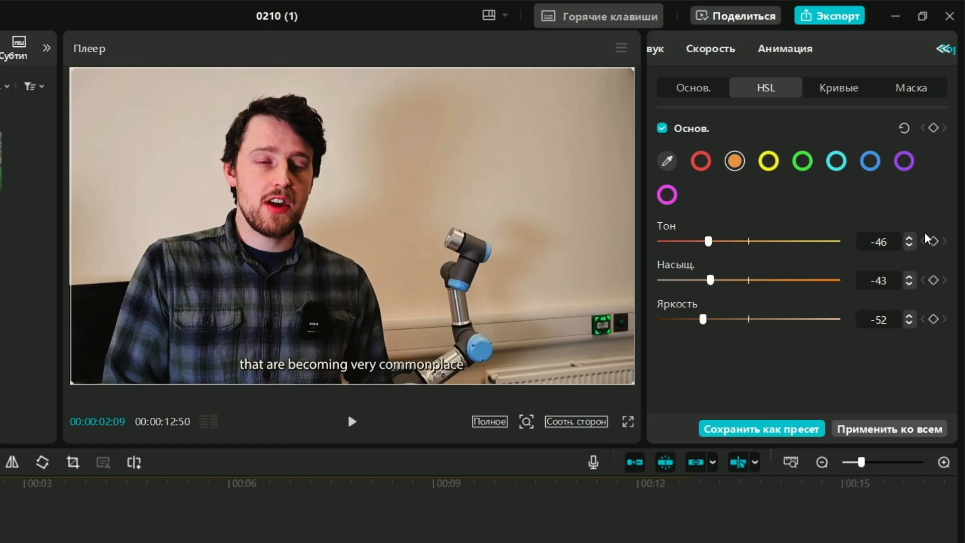
click(933, 128)
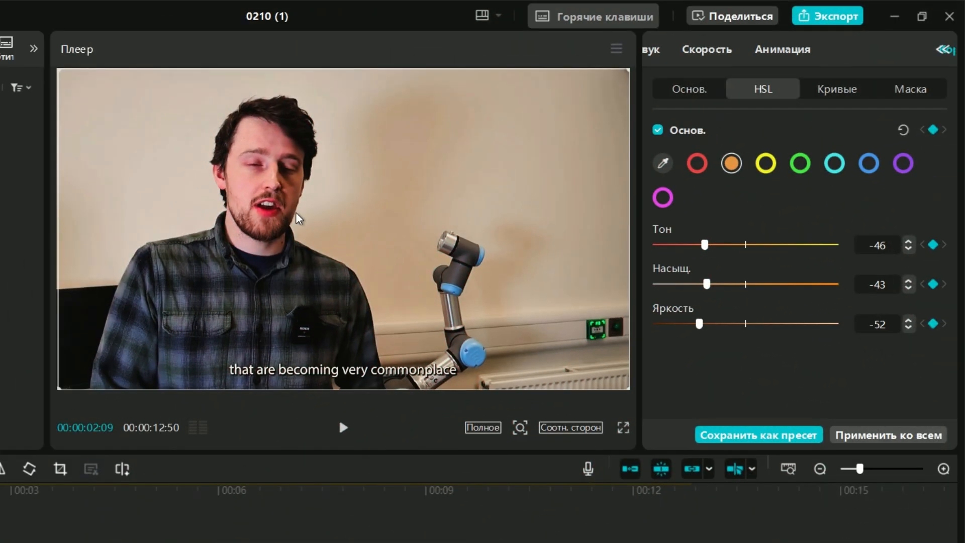
Adjust the red HSL range with Тон 4, retune orange to Тон -21 and Насыщ. 24, and check the picture full screen.
click(696, 168)
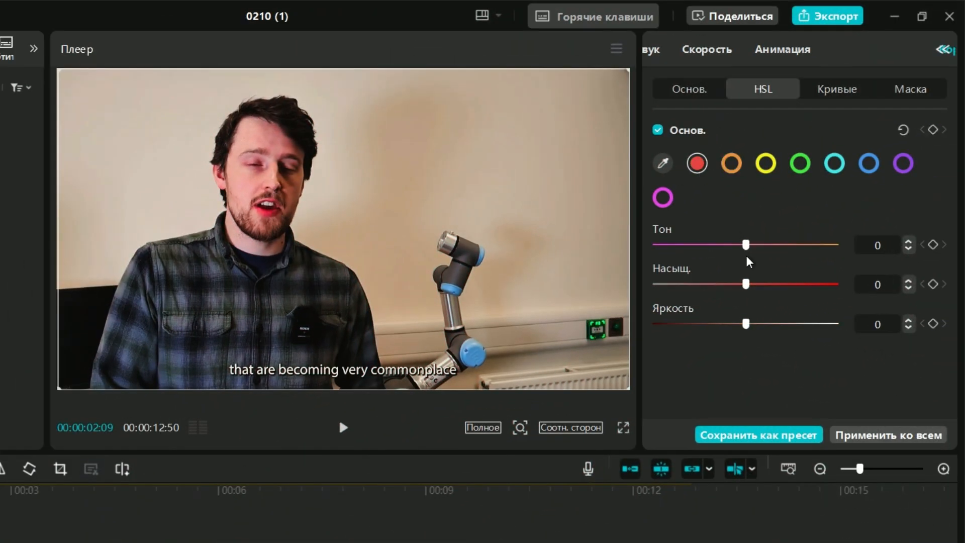
drag(748, 249, 710, 293)
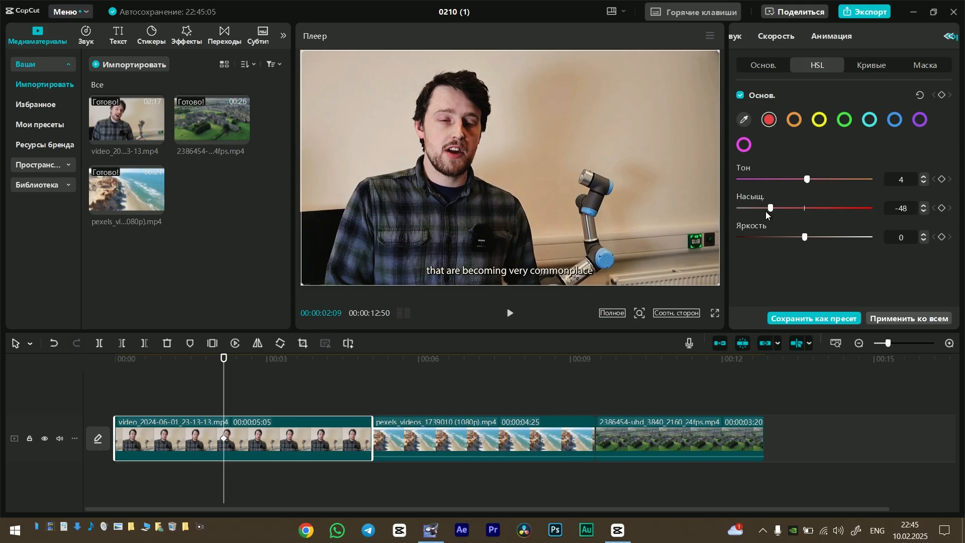
drag(765, 211, 776, 242)
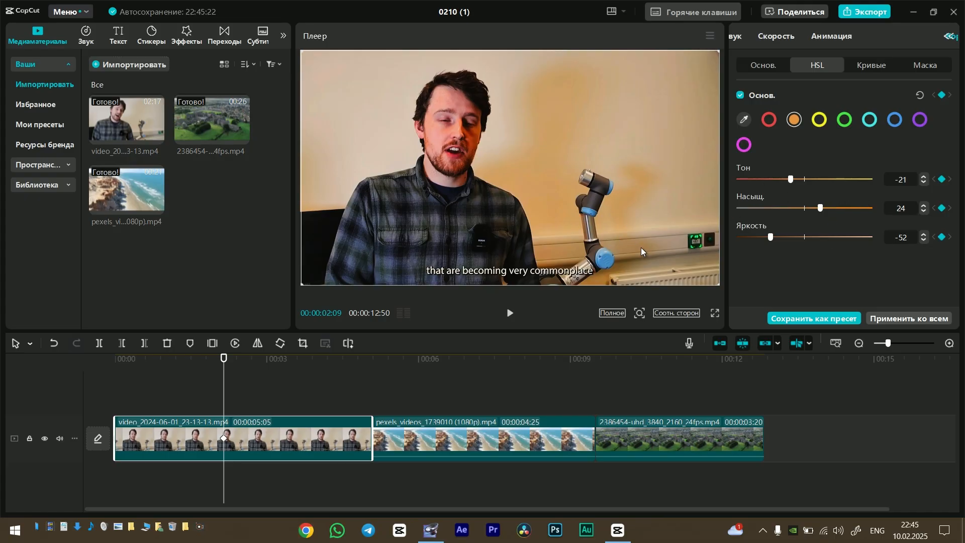
click(716, 313)
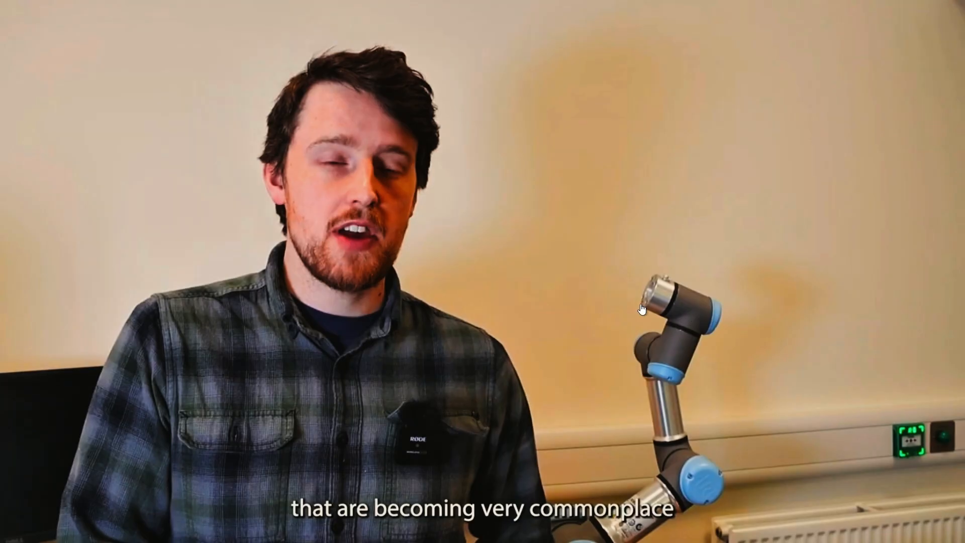
click(656, 486)
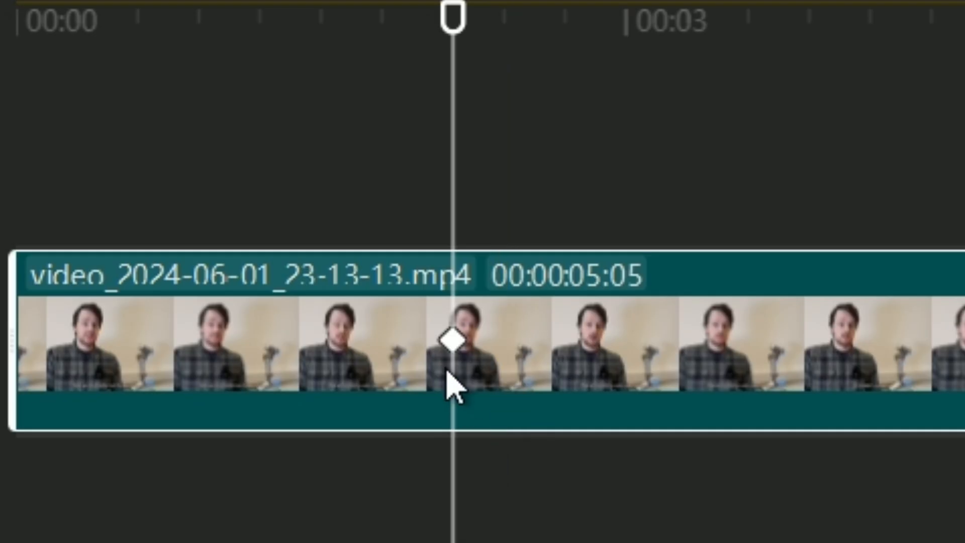
At the start of the talking-head clip, set the orange HSL range's Тон, Насыщ. and Яркость to 0.
click(452, 342)
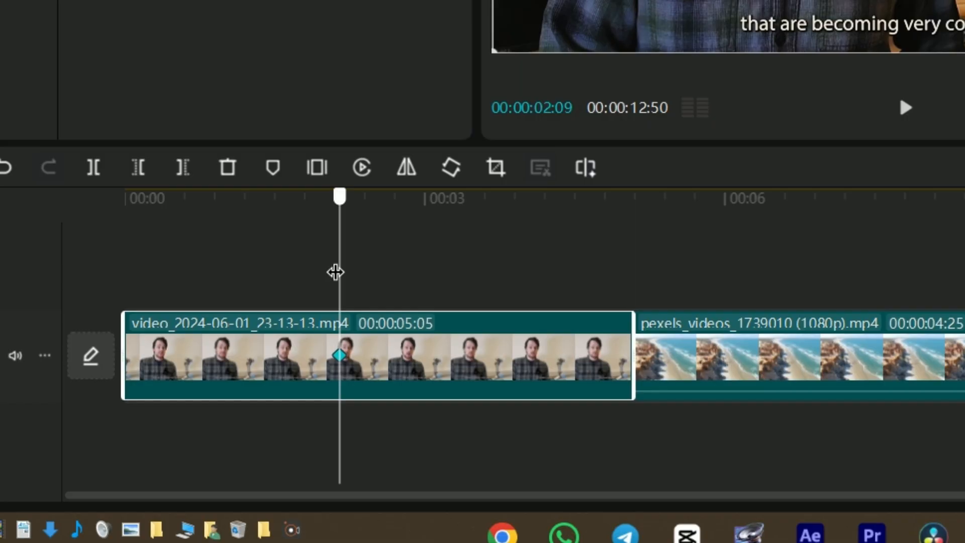
mouse_move(335, 272)
mouse_down()
mouse_move(135, 283)
mouse_move(350, 266)
mouse_up()
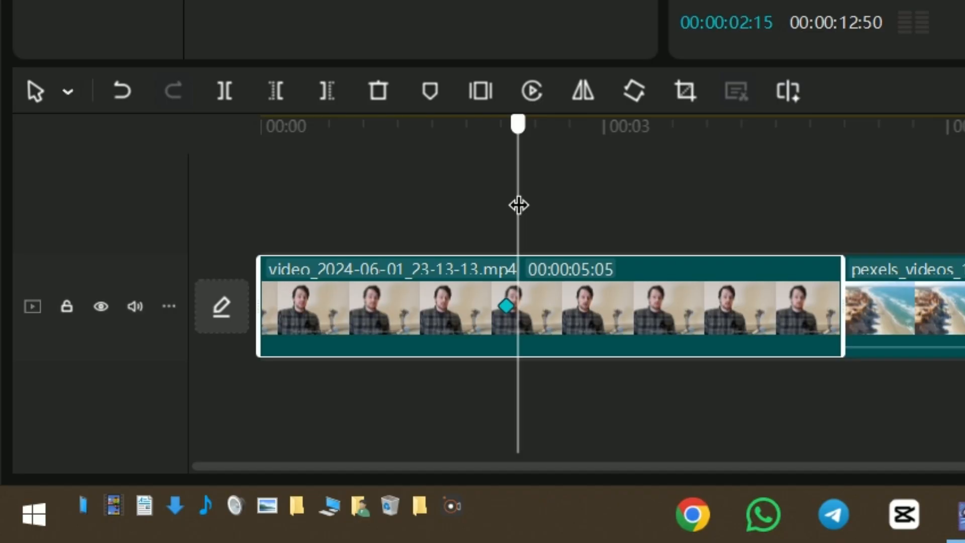
drag(519, 205, 259, 224)
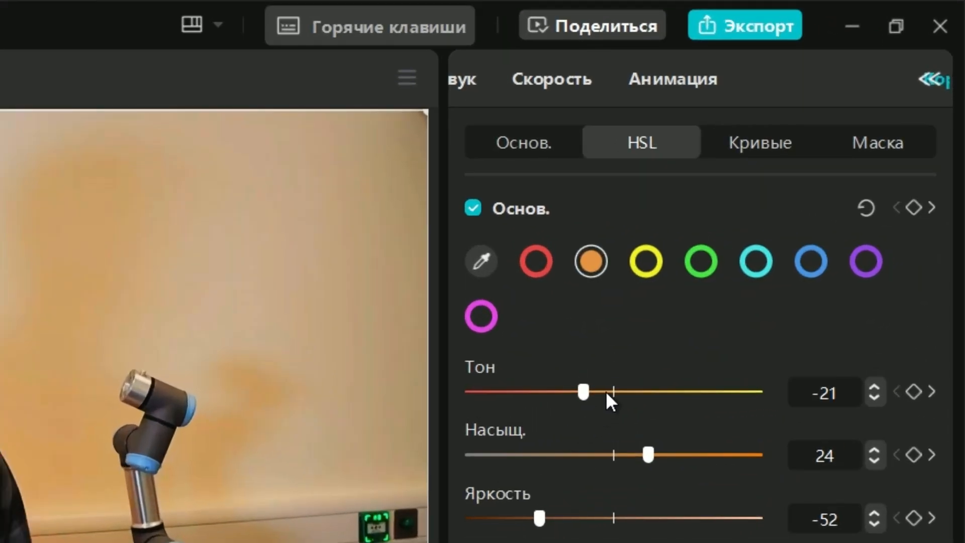
click(607, 392)
click(613, 454)
click(613, 518)
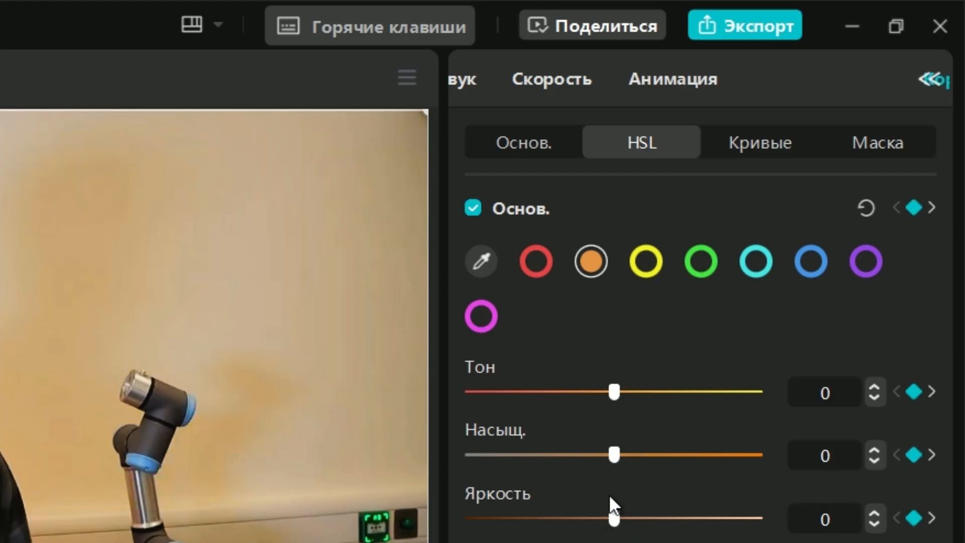
Set the basic Температура, Насыщ. and Экспозиция to 0 at the start of the talking-head clip.
click(503, 162)
scroll(613, 415, down, 5)
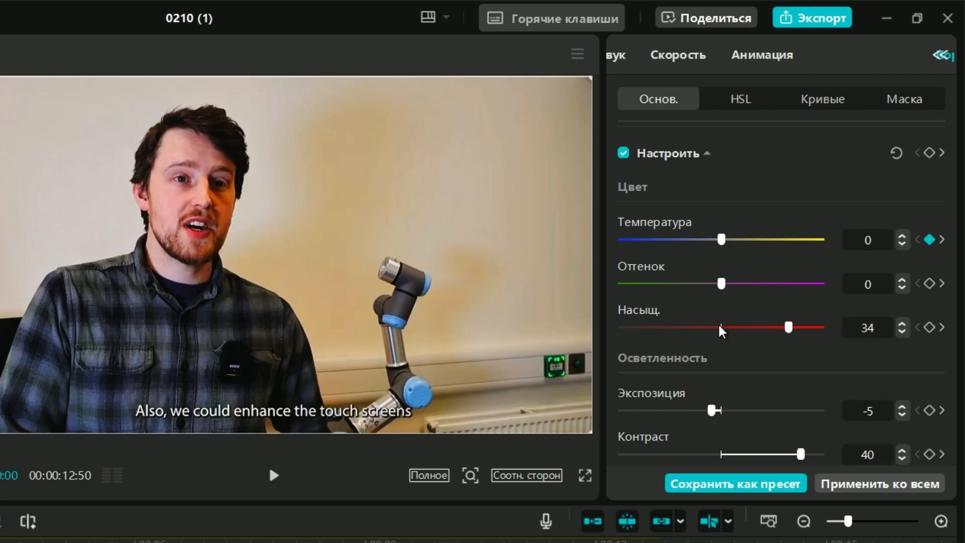
click(805, 215)
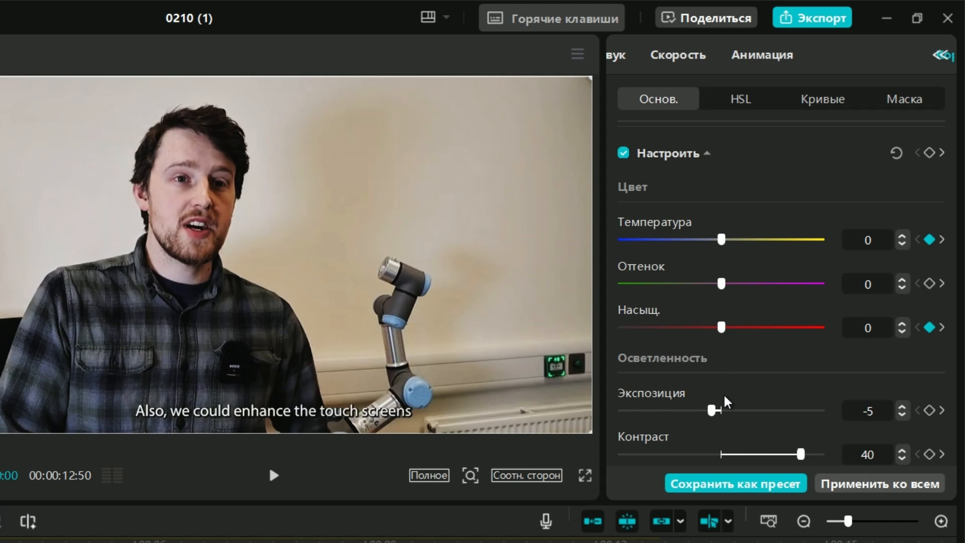
click(724, 409)
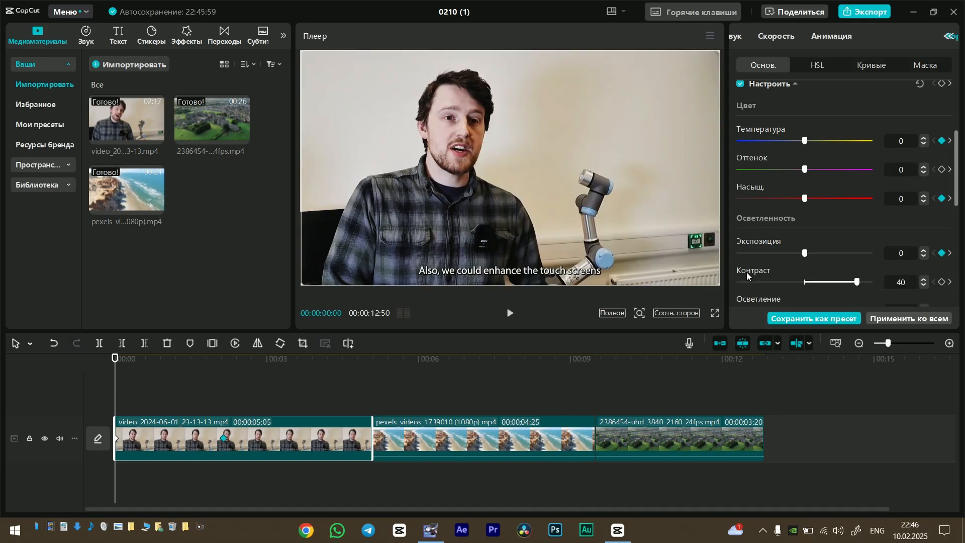
Set Контраст, Осветление, Тени, Белый, Черный and Гениальность to 0 at the start of the talking-head clip.
scroll(759, 259, down, 3)
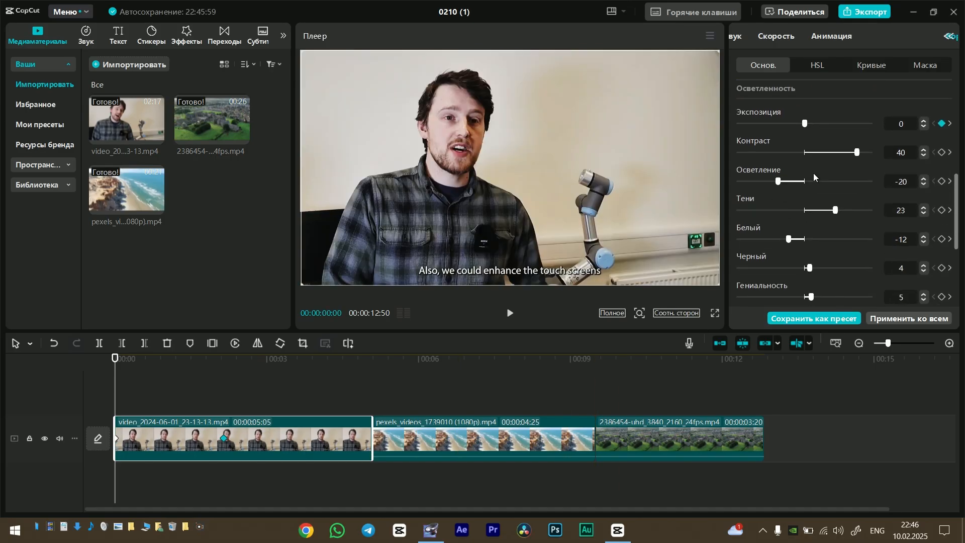
click(804, 151)
click(805, 179)
click(805, 209)
click(804, 238)
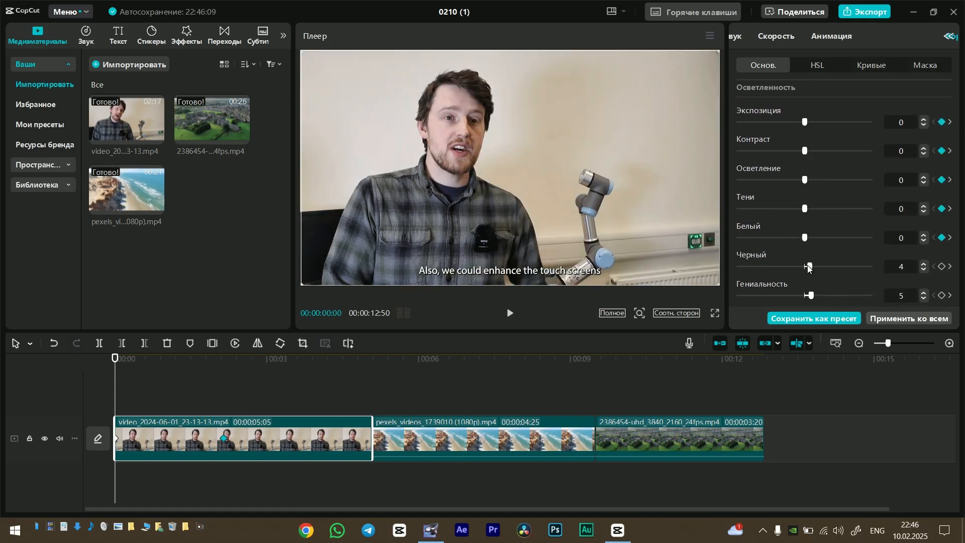
click(804, 267)
click(806, 295)
scroll(808, 287, down, 5)
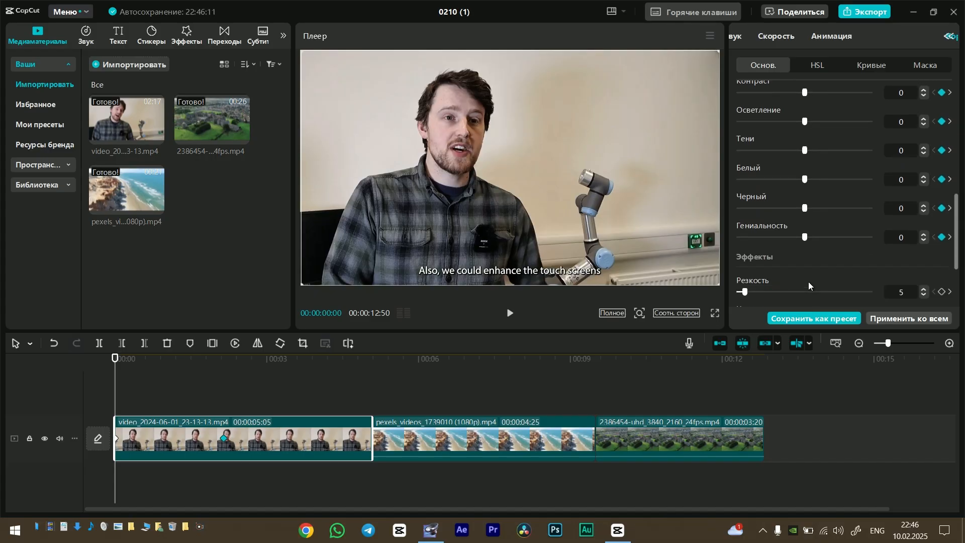
Set the effects Резкость and Четкость to 0 at the start of the talking-head clip.
click(740, 203)
click(739, 231)
scroll(751, 291, down, 2)
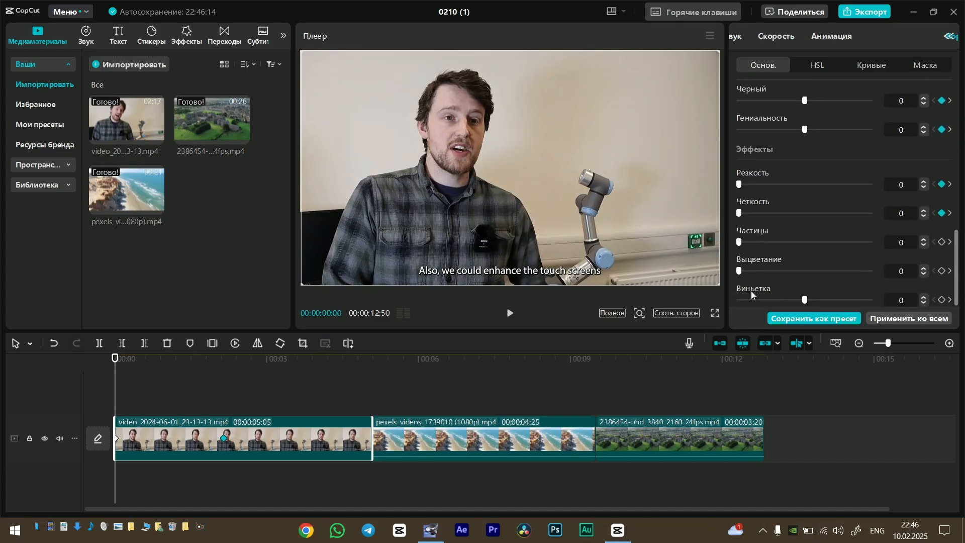
Play the talking-head clip full screen to check the keyframed correction, close the proxy notice, and reselect the clip.
click(715, 315)
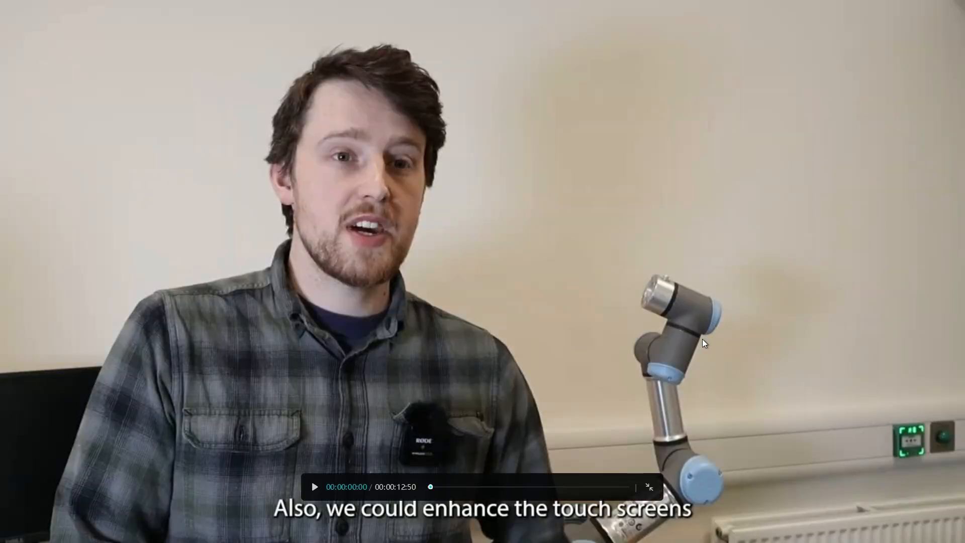
key(space)
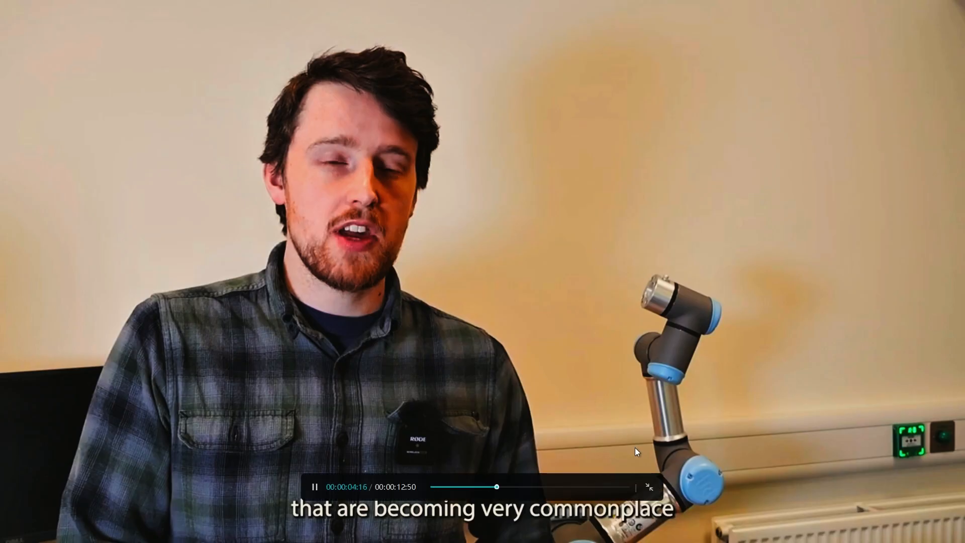
click(661, 485)
key(space)
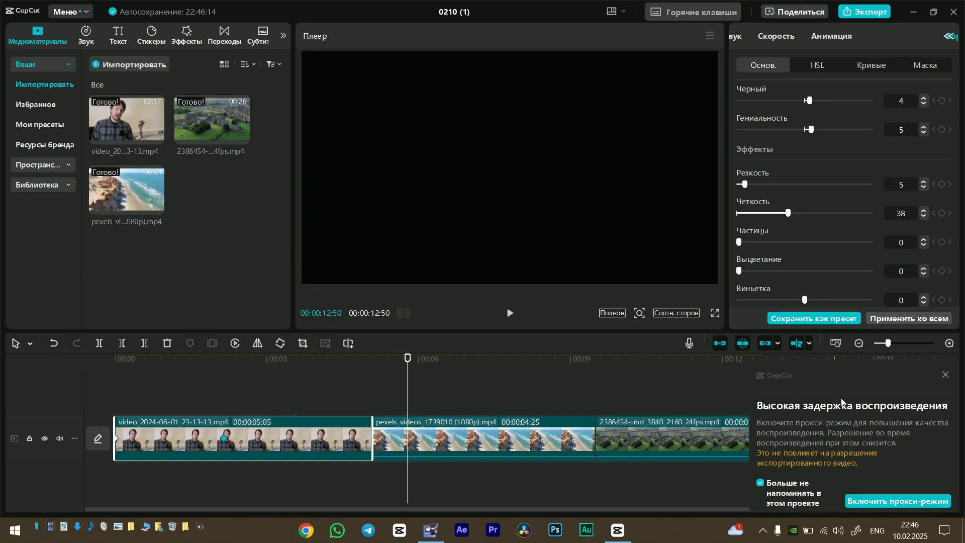
click(946, 374)
click(375, 388)
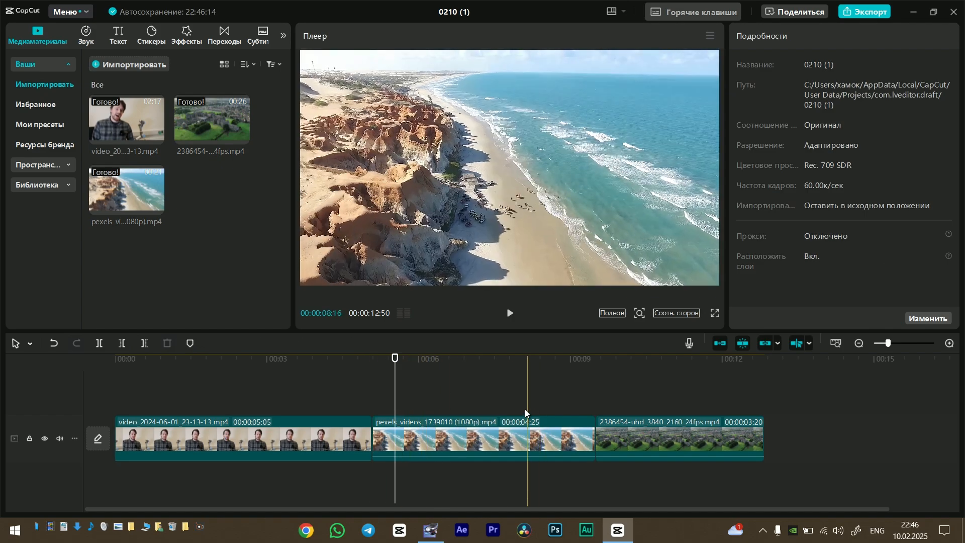
click(308, 436)
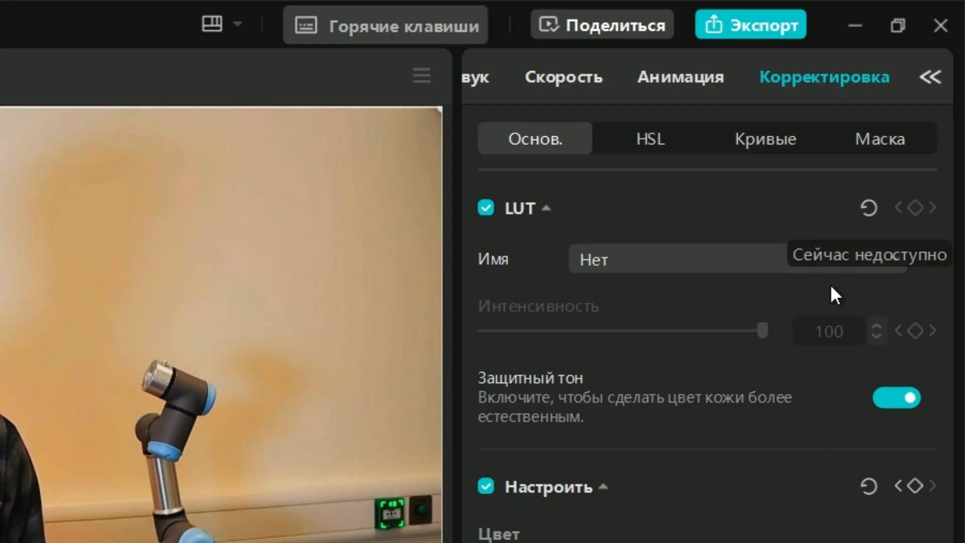
Give the coastline clip a basic correction with Насыщ. 22, Экспозиция -12 and Контраст 35.
click(455, 436)
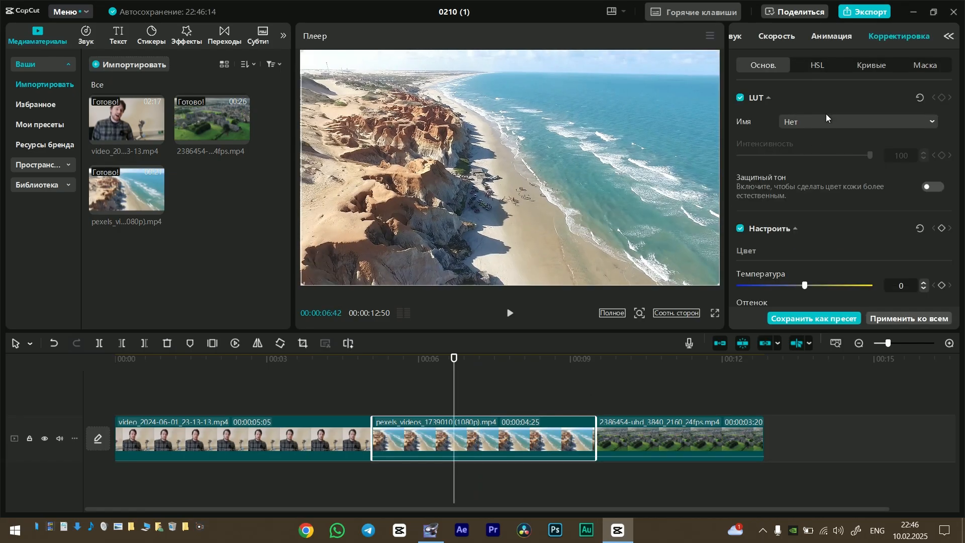
scroll(826, 118, down, 3)
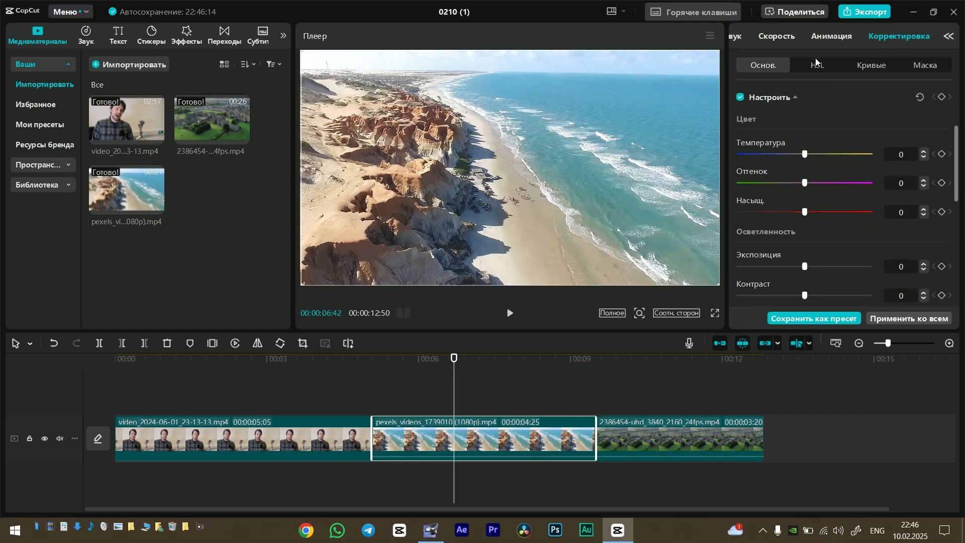
drag(813, 211, 834, 212)
drag(805, 266, 788, 276)
scroll(727, 402, down, 2)
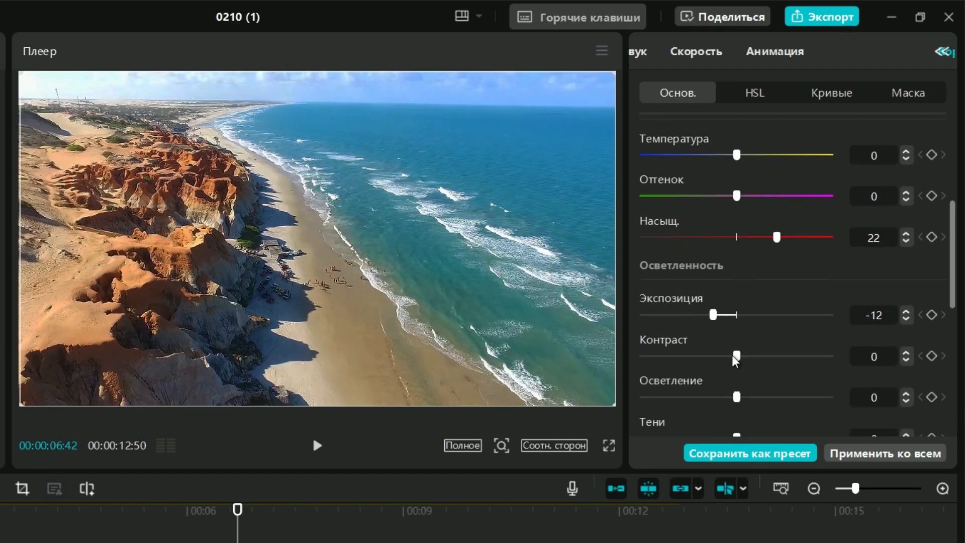
drag(736, 356, 801, 359)
Adjust the coastline clip's lightness with Осветление -12, Тени 35, Белый -19, Черный -4 and Гениальность -15.
scroll(786, 371, down, 6)
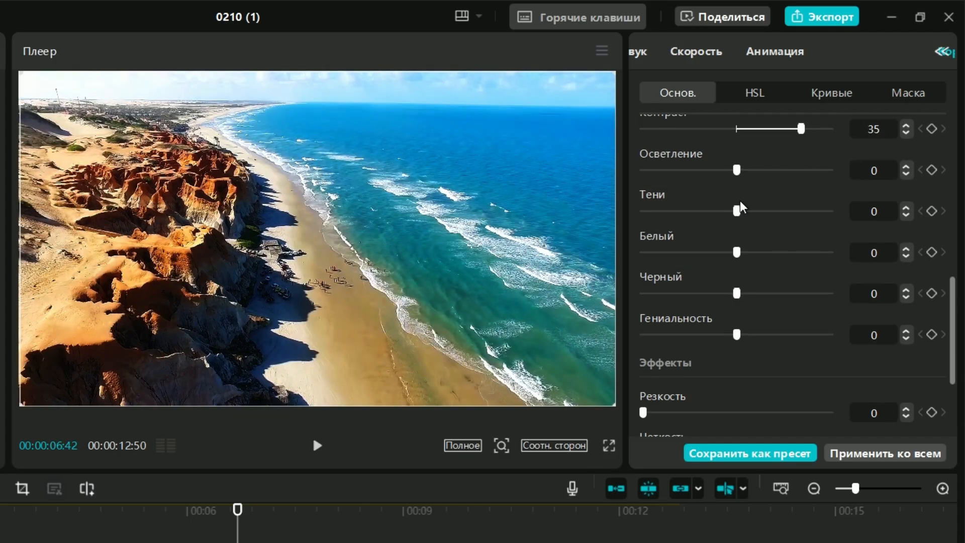
drag(738, 170, 714, 173)
drag(737, 211, 803, 214)
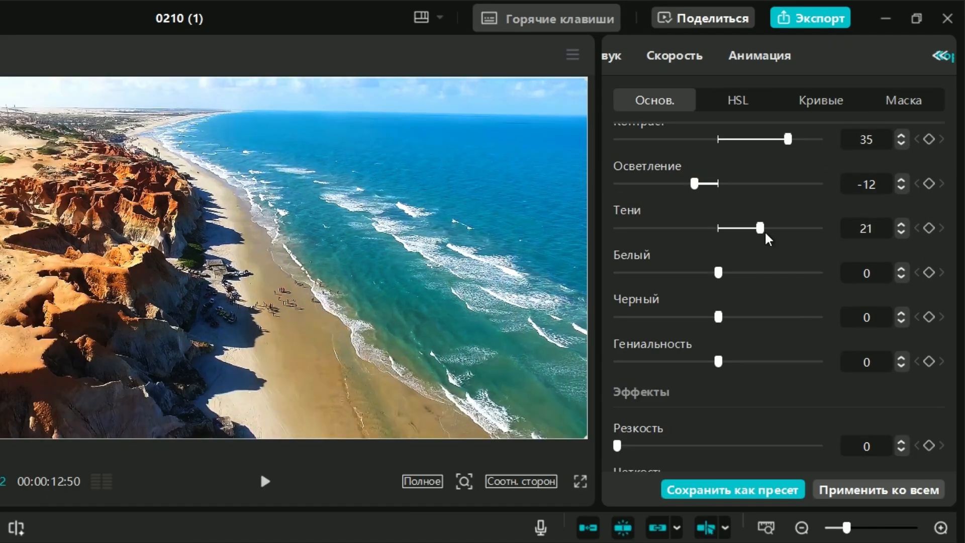
drag(719, 273, 681, 274)
drag(718, 317, 801, 313)
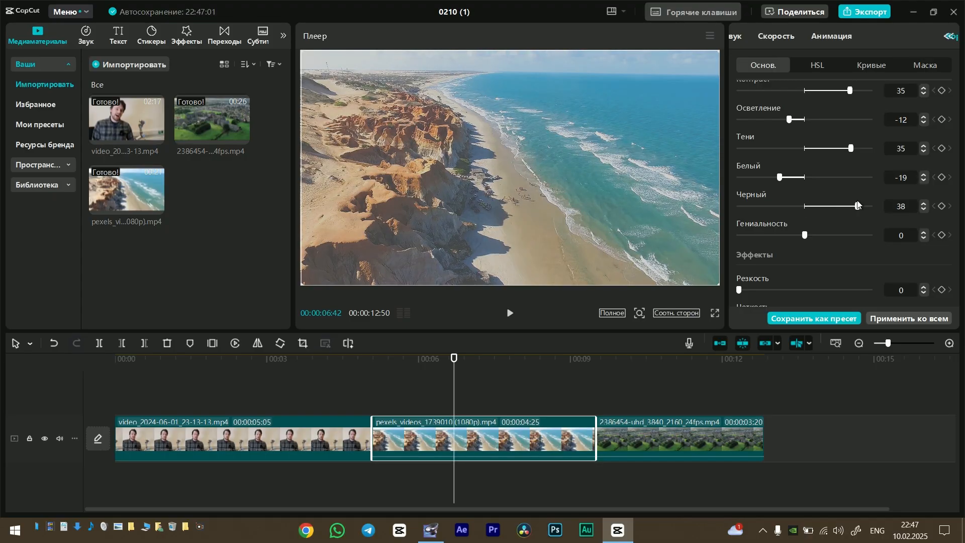
drag(804, 235, 784, 237)
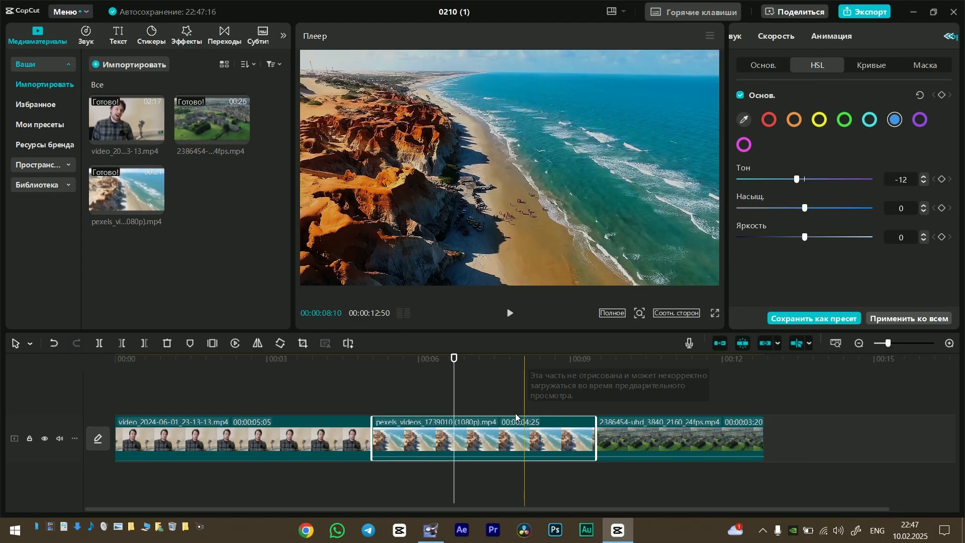
Review the coastline clip's basic colour, lightness and effects values near the clip's beginning.
drag(454, 410, 401, 408)
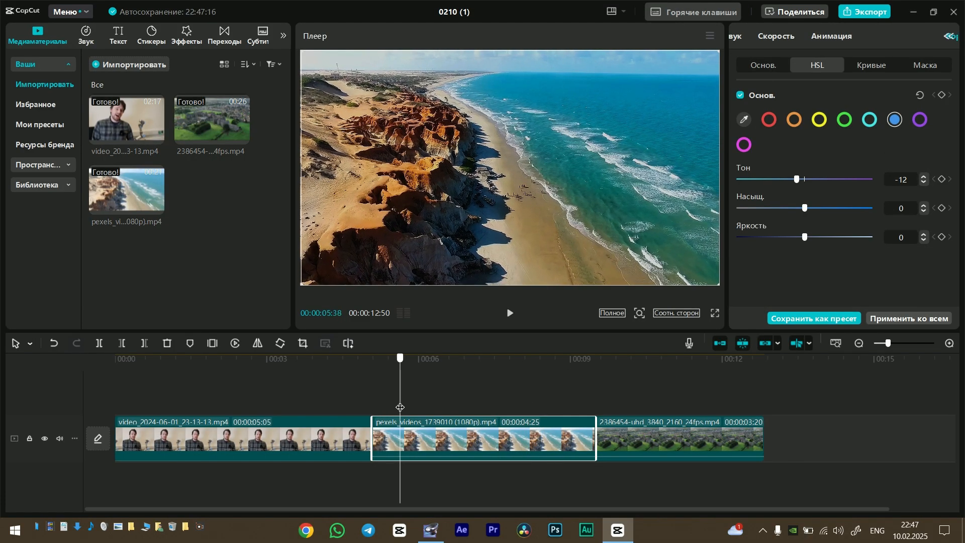
click(761, 60)
scroll(805, 237, down, 5)
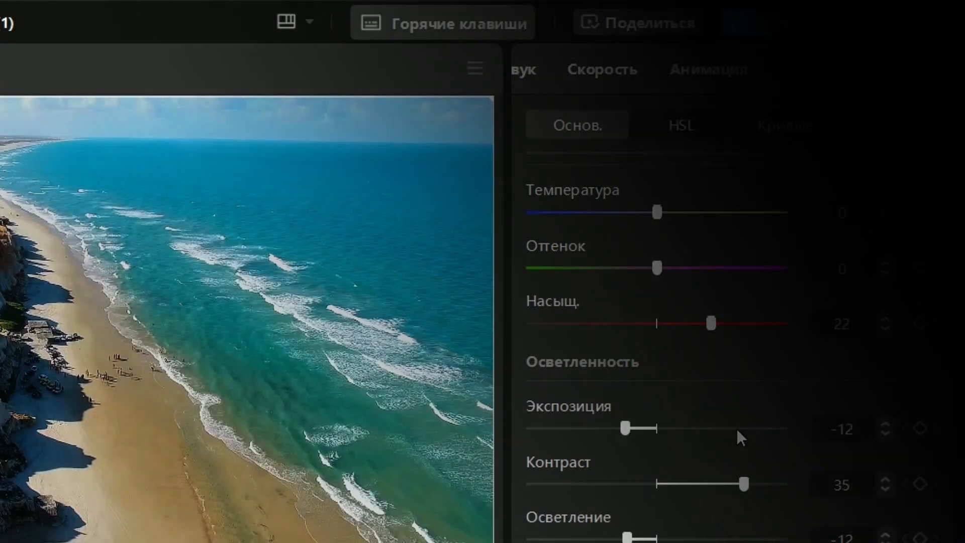
scroll(736, 427, down, 10)
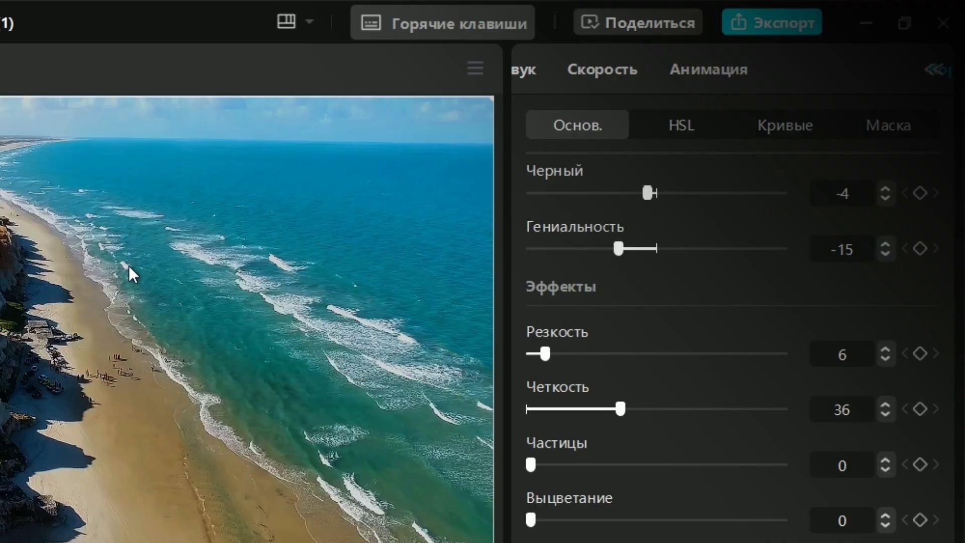
scroll(613, 429, up, 3)
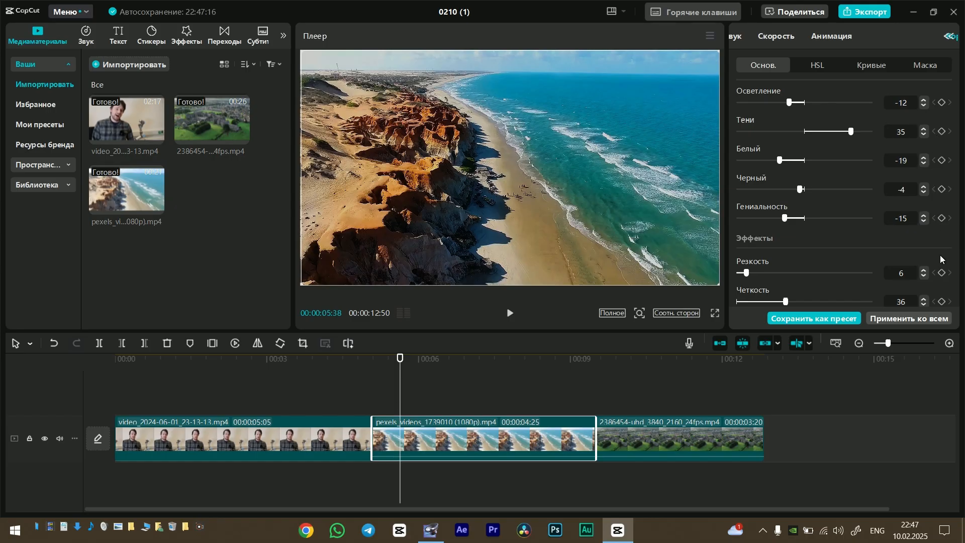
Play the coastline clip from its start and inspect the corrected picture full screen.
click(364, 399)
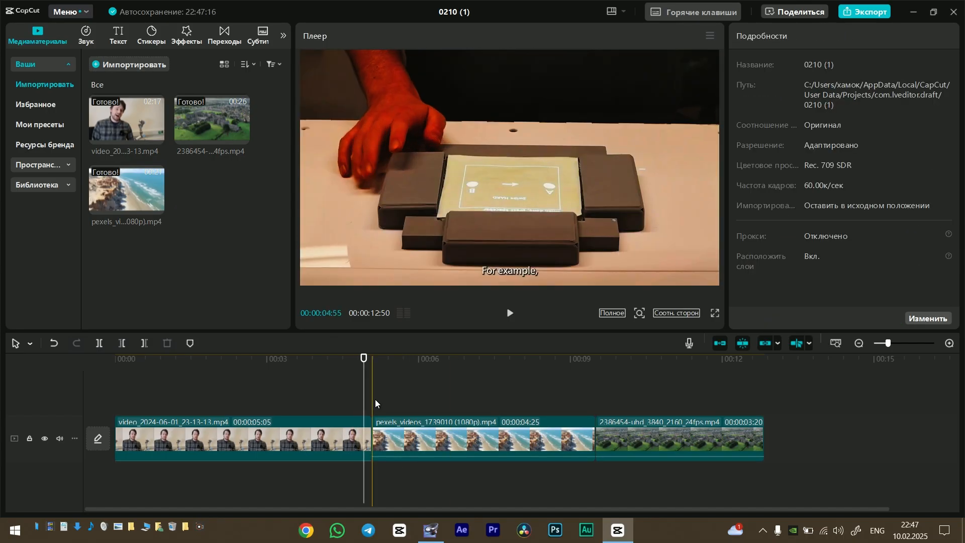
click(376, 400)
key(space)
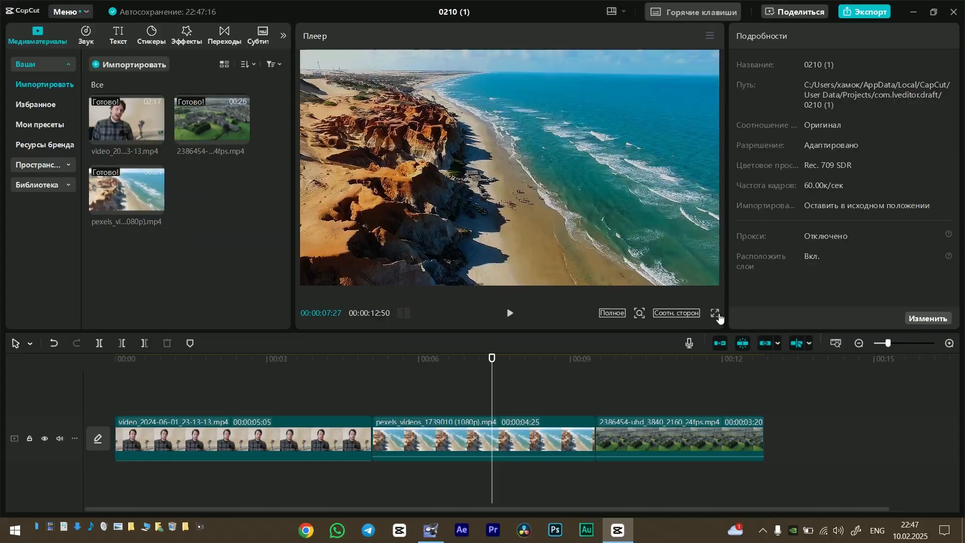
click(716, 314)
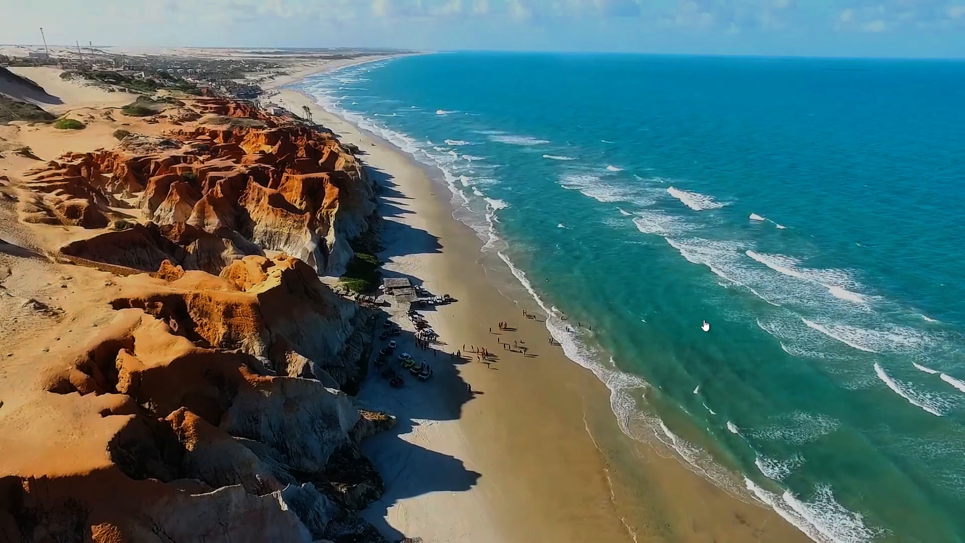
click(654, 490)
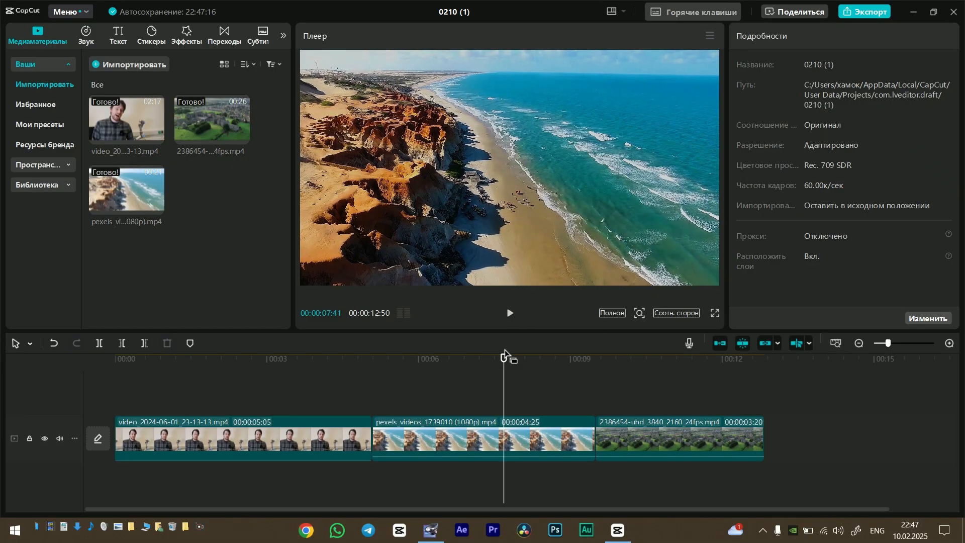
Add keyframes for all Настроить values and the HSL settings to the coastline clip at 00:00:07:07.
click(509, 427)
drag(503, 397, 381, 408)
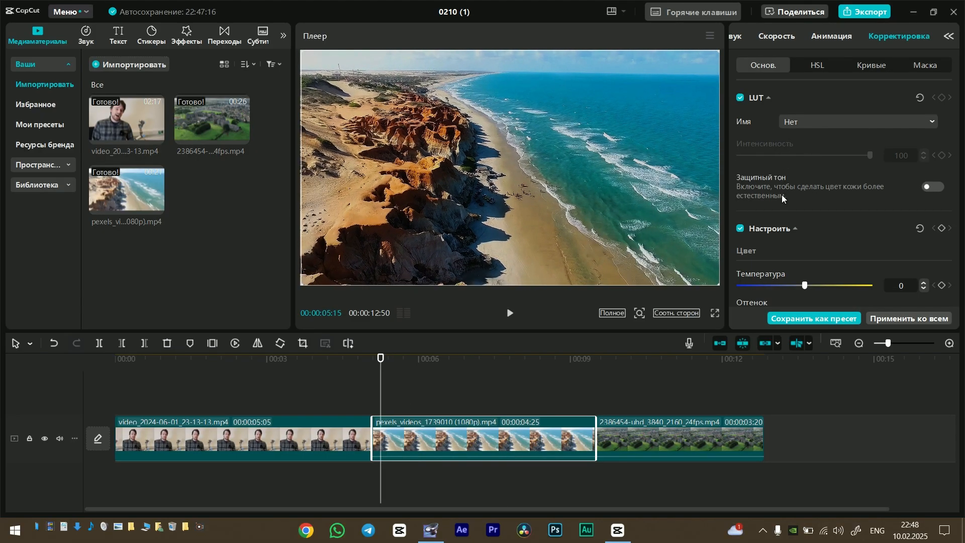
scroll(818, 246, down, 3)
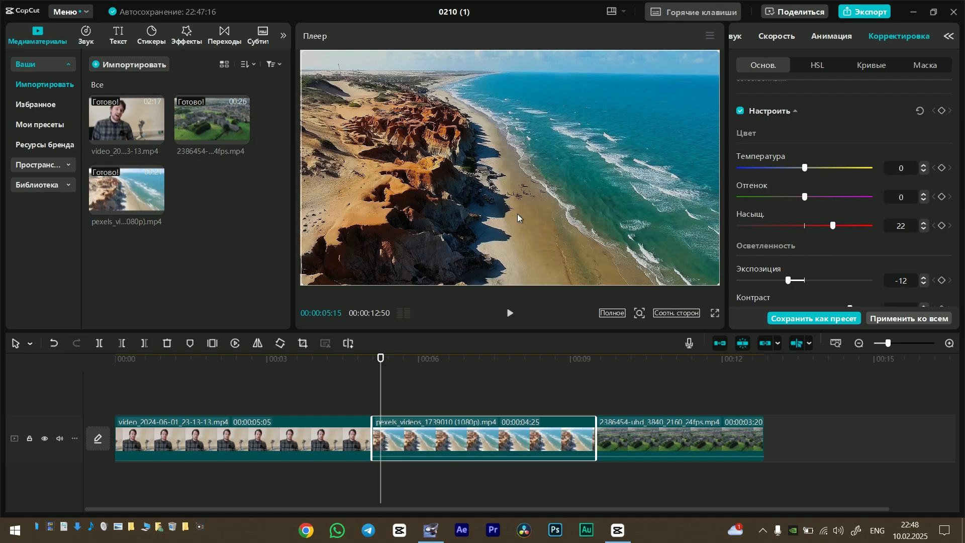
drag(381, 393, 484, 402)
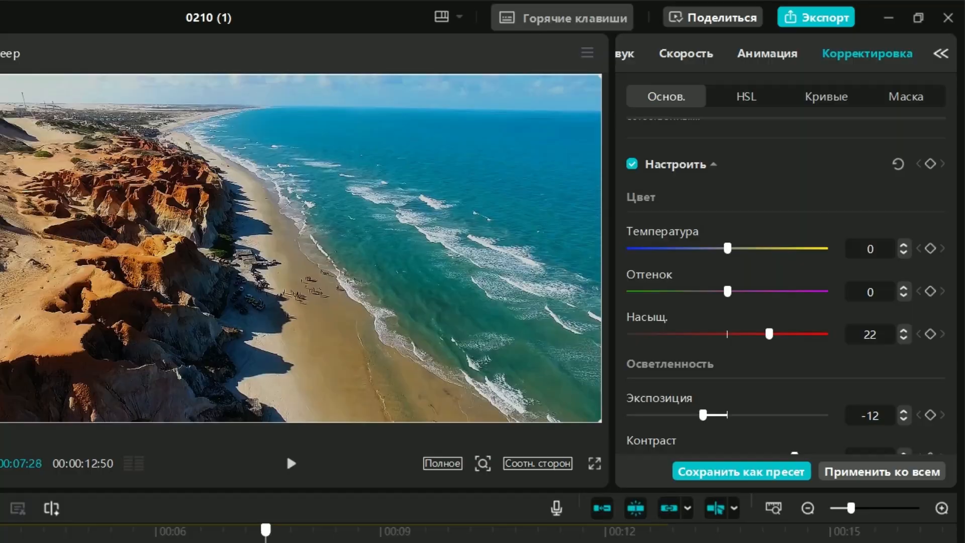
click(931, 164)
scroll(794, 166, up, 3)
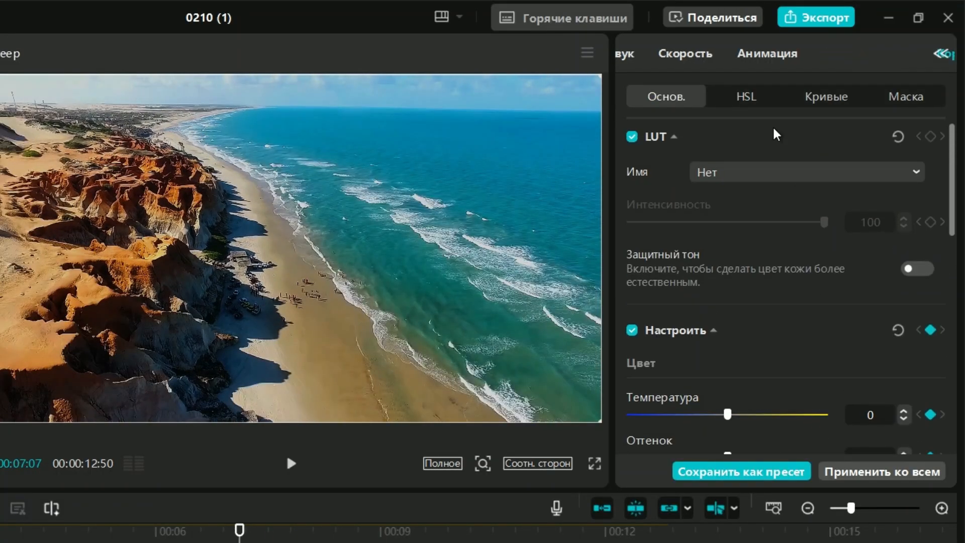
click(750, 98)
click(930, 139)
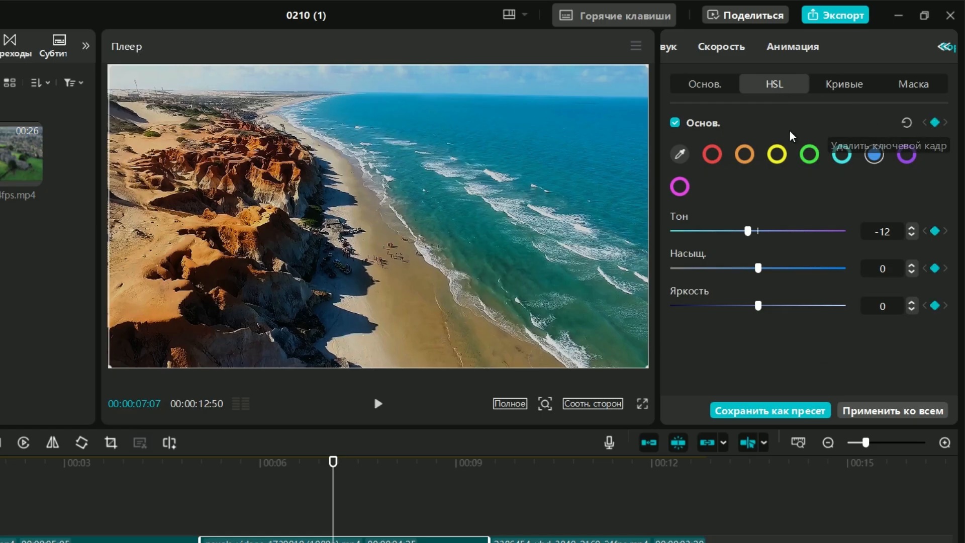
At 00:00:05:11 in the coastline clip, set the basic Насыщ. and Экспозиция to 0.
click(703, 85)
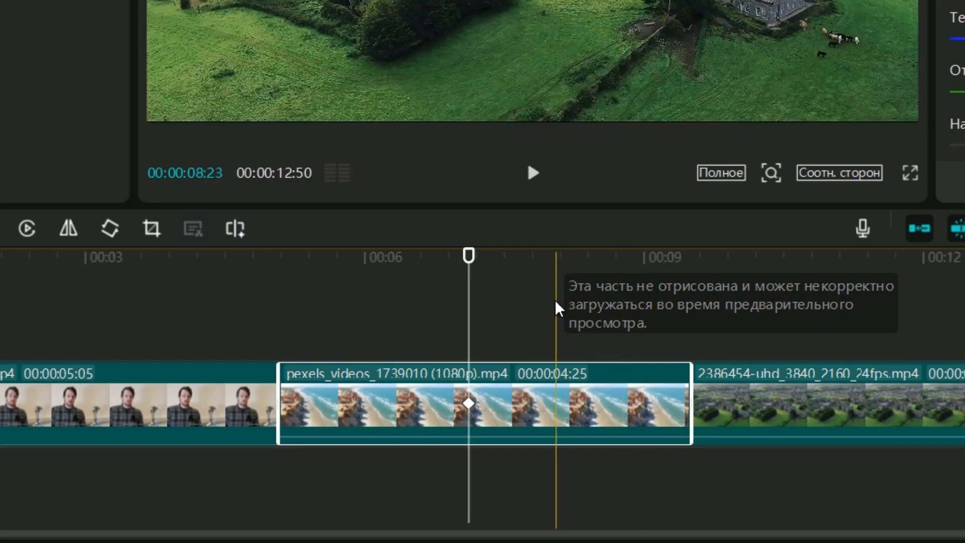
drag(432, 289, 289, 331)
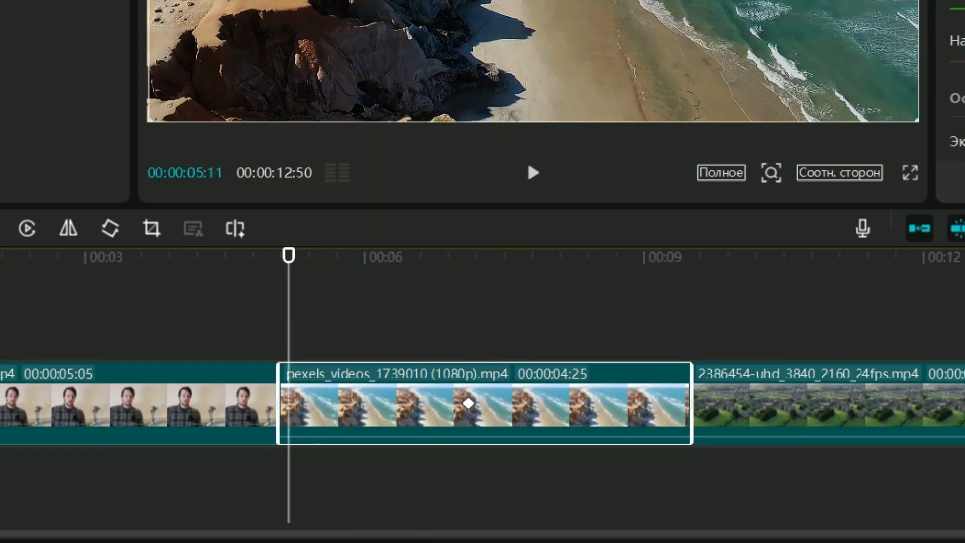
scroll(719, 348, up, 5)
scroll(725, 357, down, 2)
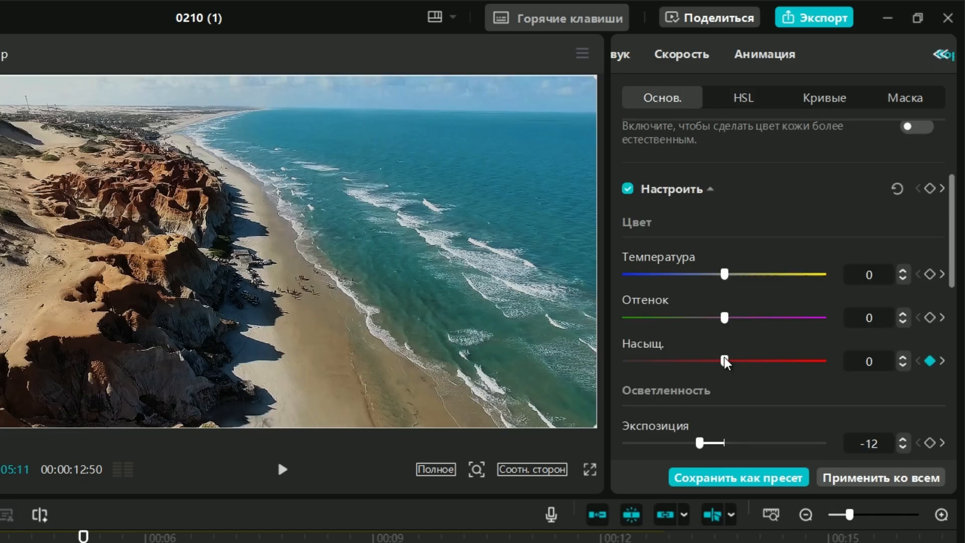
scroll(725, 360, down, 1)
drag(699, 391, 726, 391)
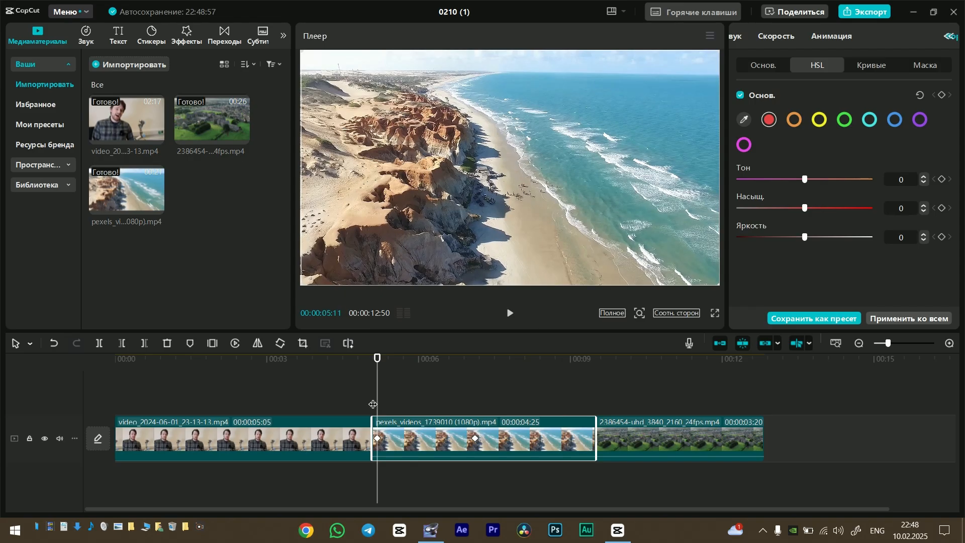
Play the keyframed coastline clip full screen from its start to check the colour transition.
click(373, 404)
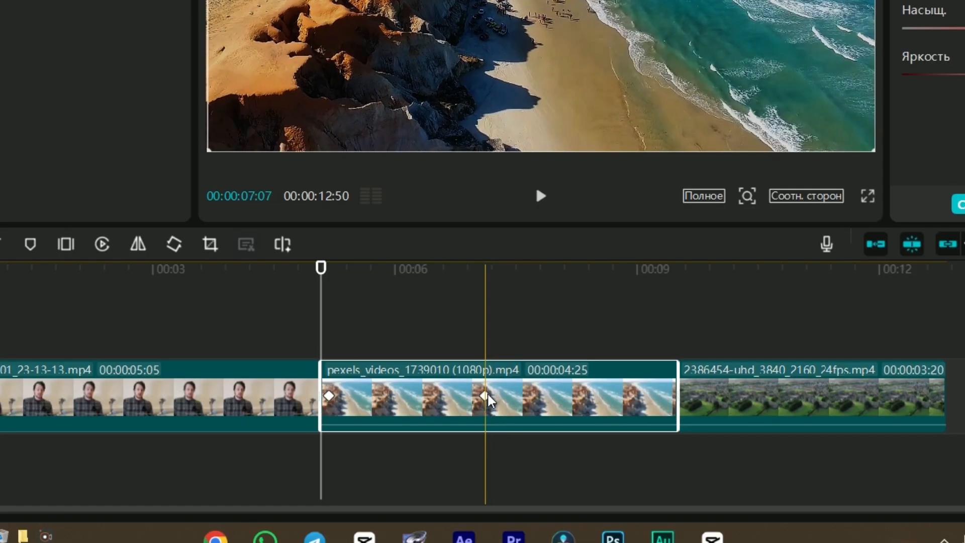
click(485, 397)
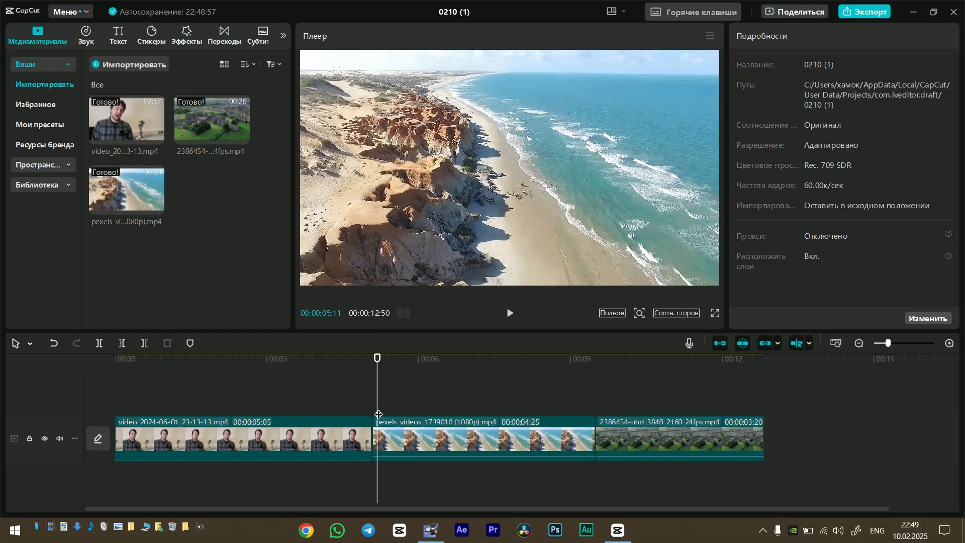
click(372, 412)
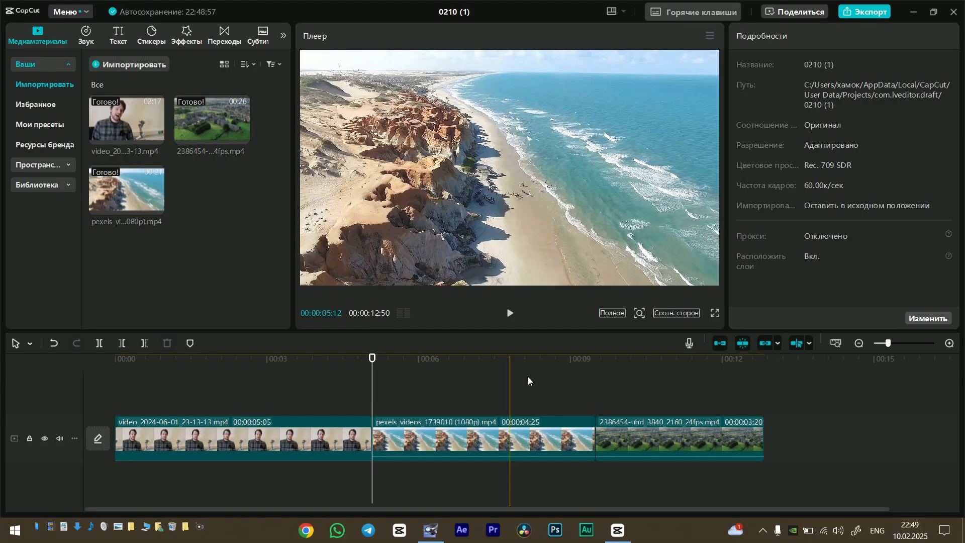
key(ctrl+shift+f)
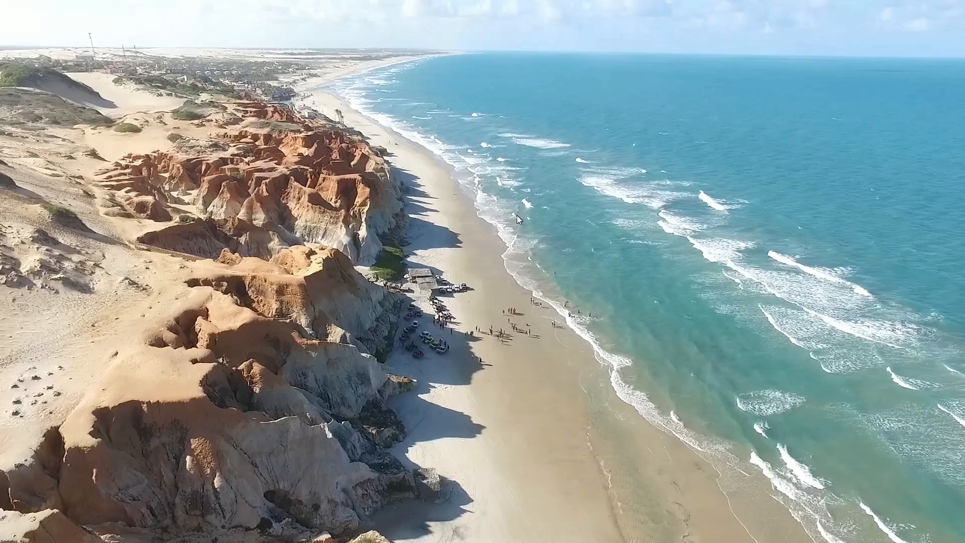
key(space)
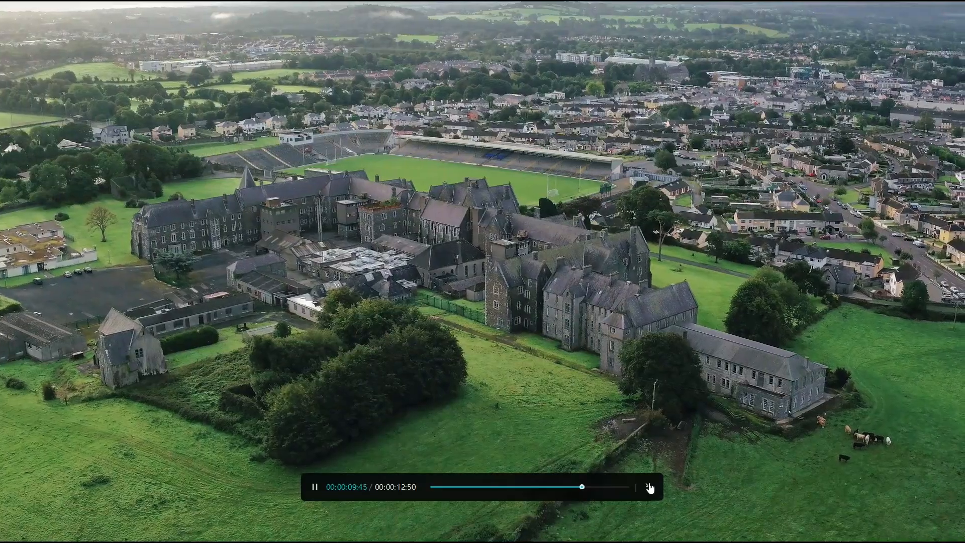
Leave the full-screen preview and split the talking-head clip shortly after its second colour keyframe.
click(649, 487)
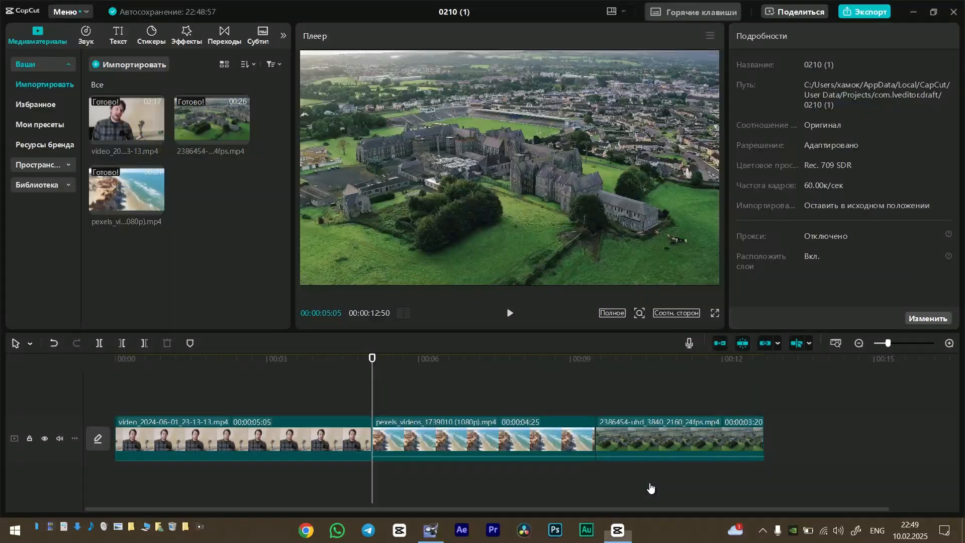
click(225, 401)
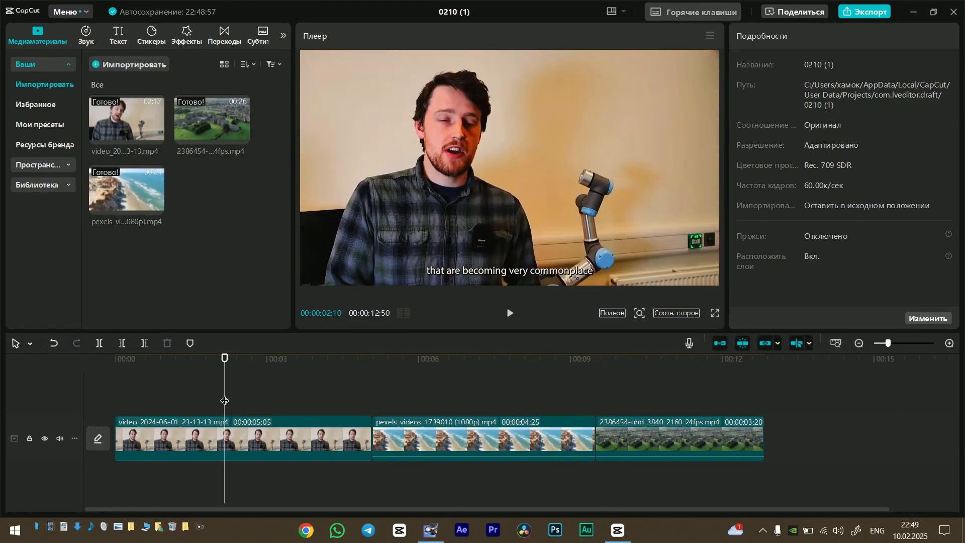
click(231, 433)
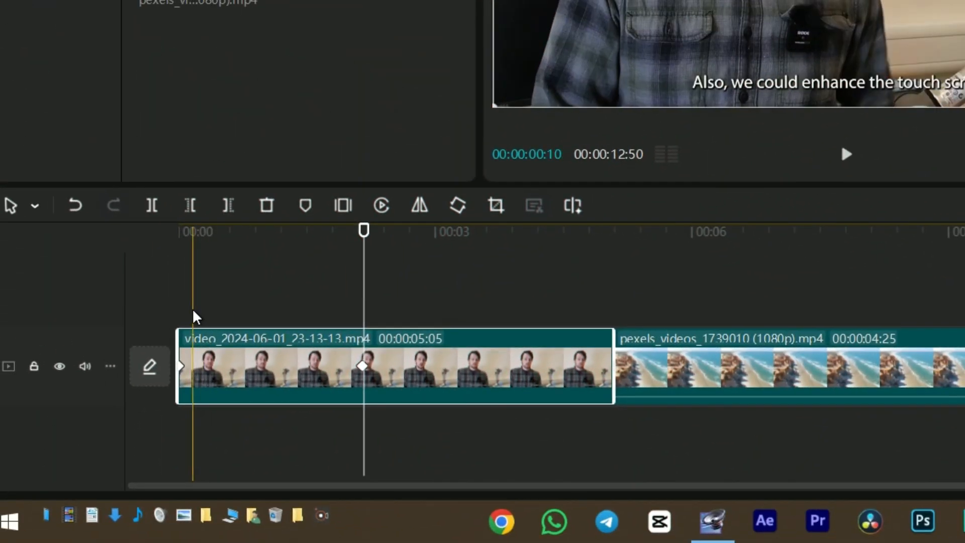
click(194, 312)
click(361, 318)
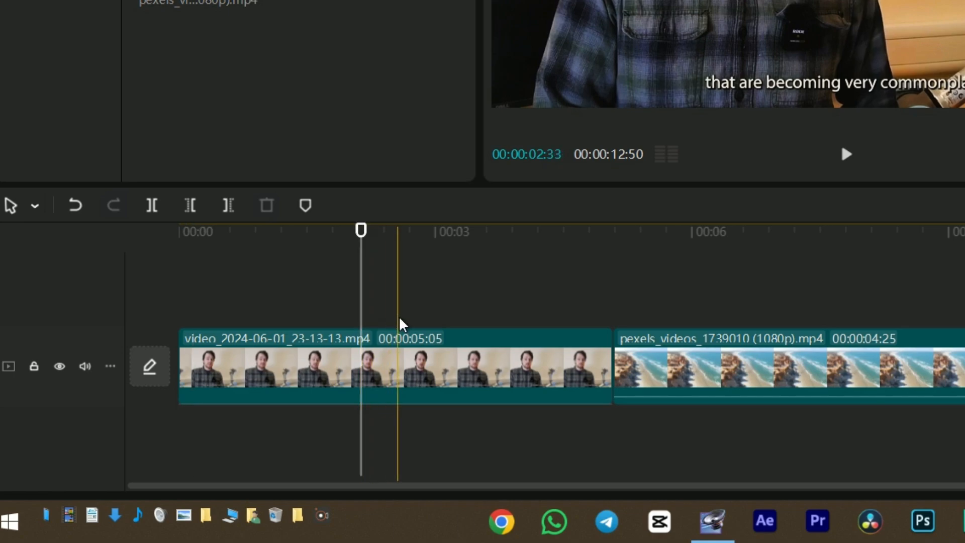
click(400, 323)
click(407, 362)
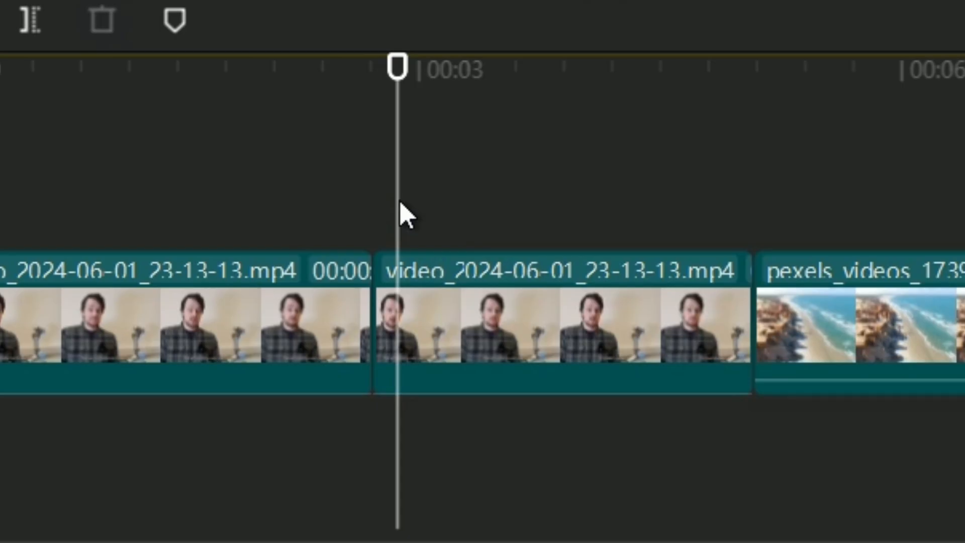
Delete the first, keyframed part of the talking-head clip together with the coastline and aerial clips.
click(278, 358)
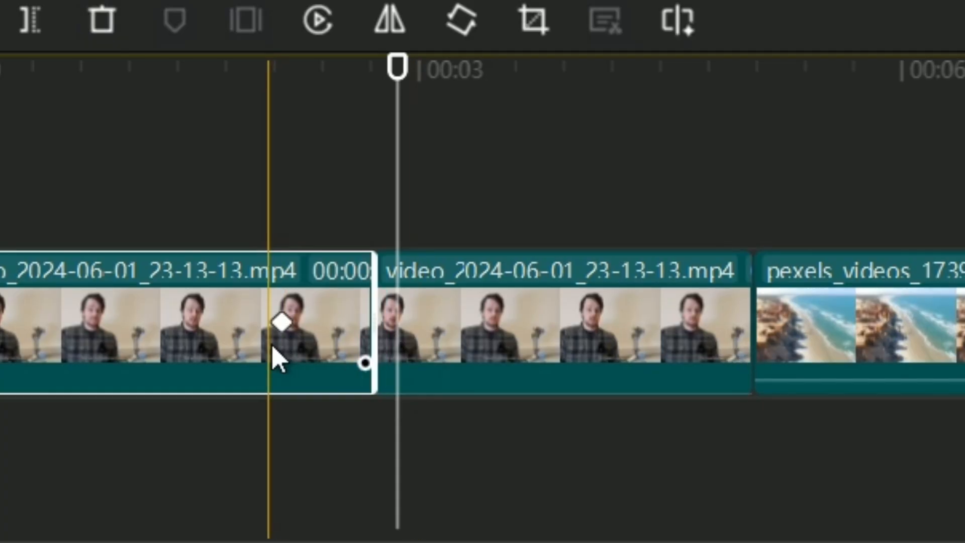
click(279, 445)
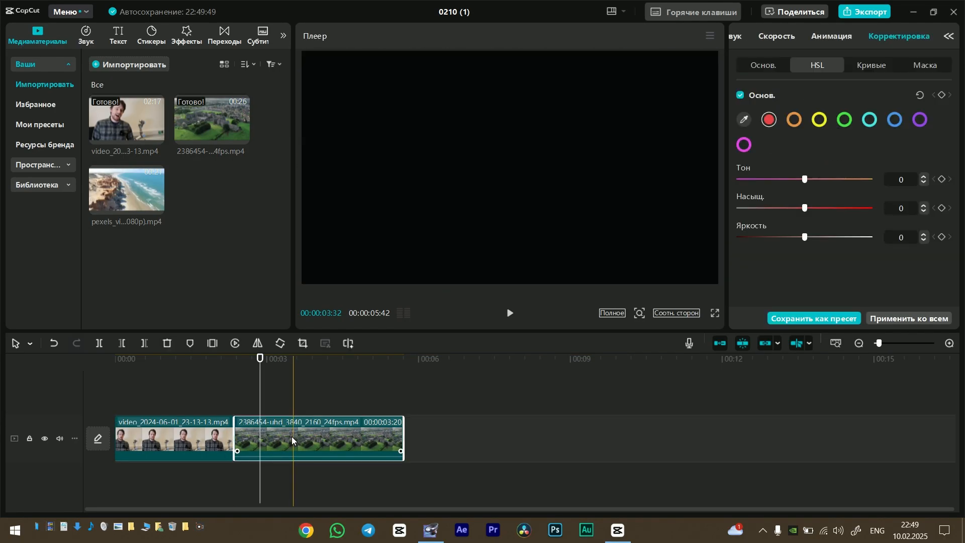
key(Delete)
Copy the remaining talking-head clip and paste it at 00:00:00:14 on a track above the original.
click(116, 408)
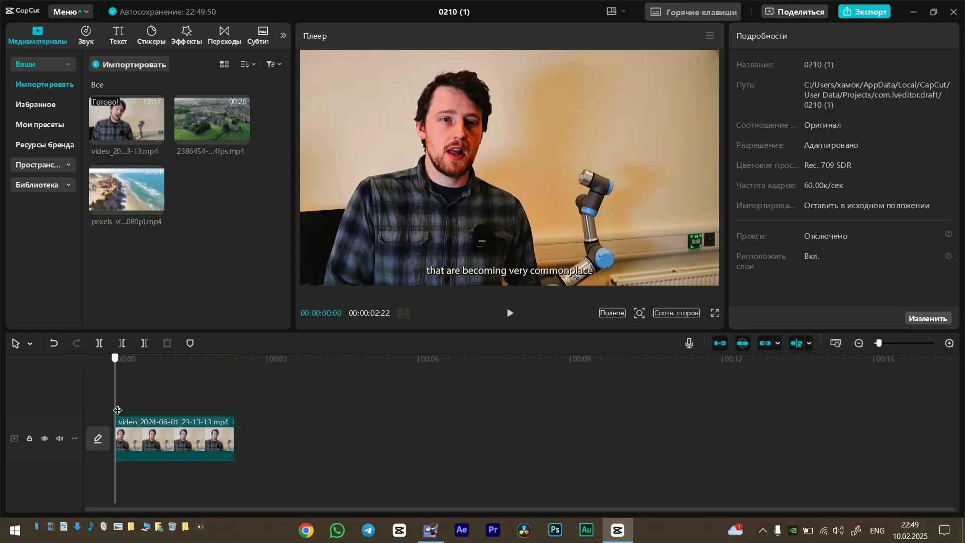
drag(116, 411, 148, 414)
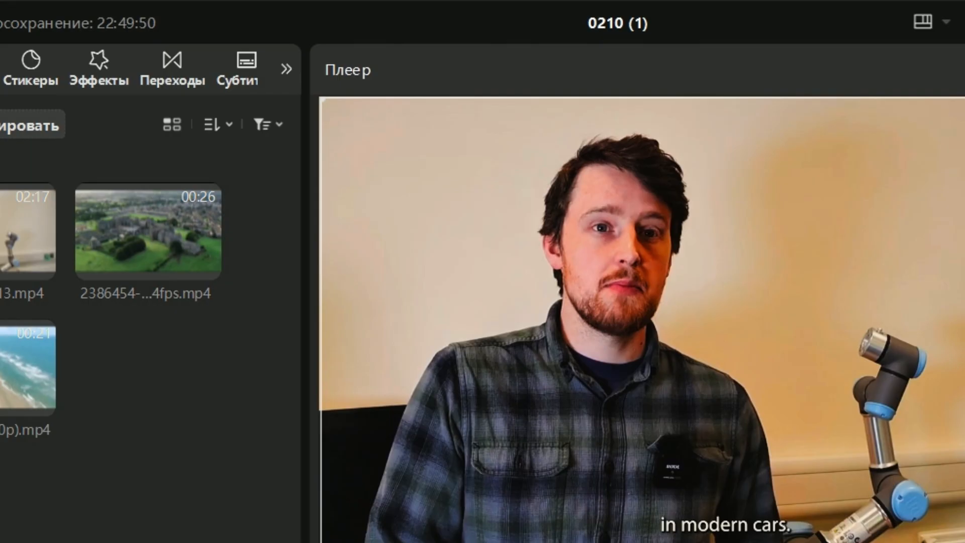
right_click(173, 439)
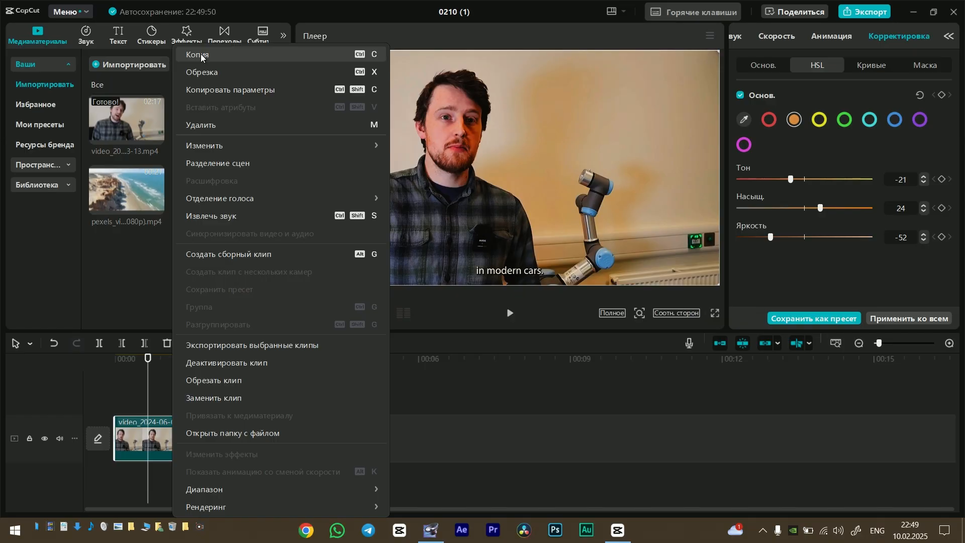
click(126, 104)
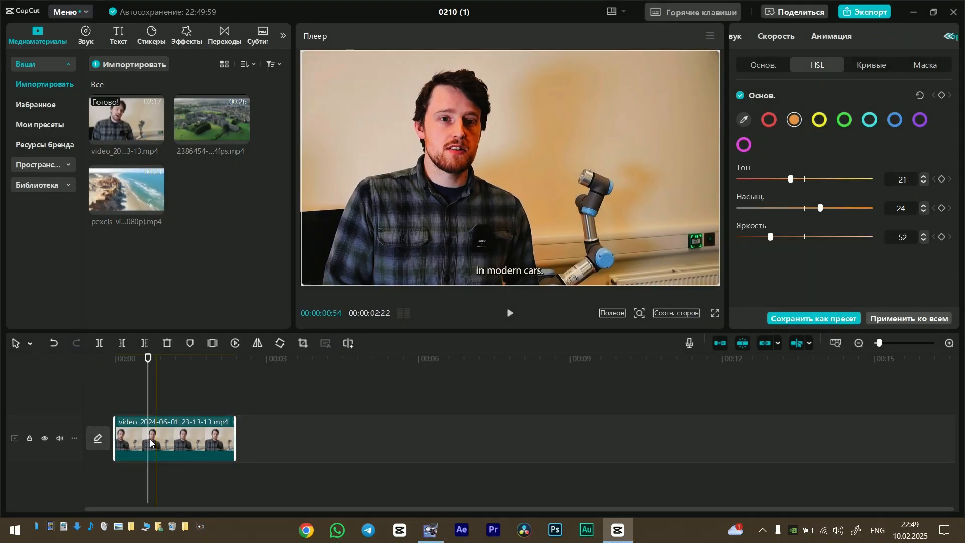
right_click(126, 398)
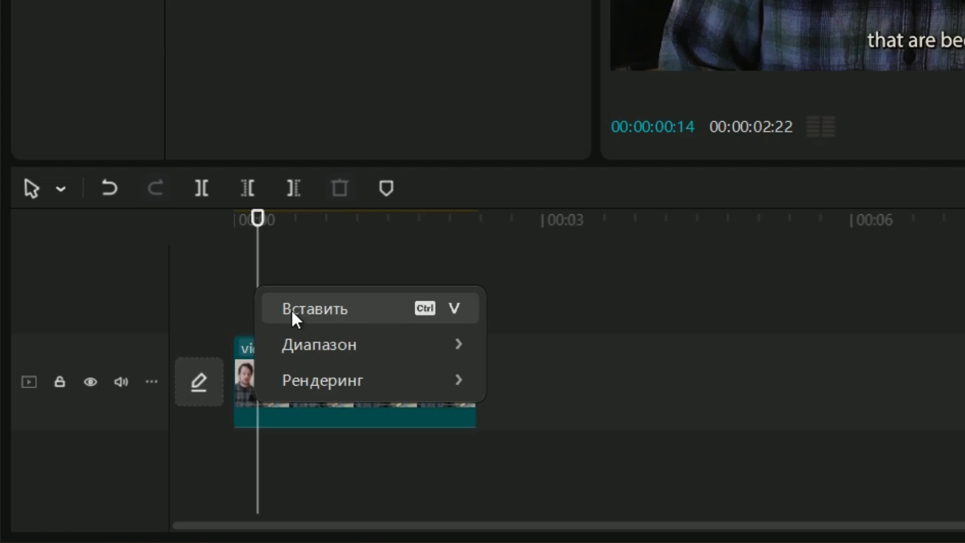
click(144, 407)
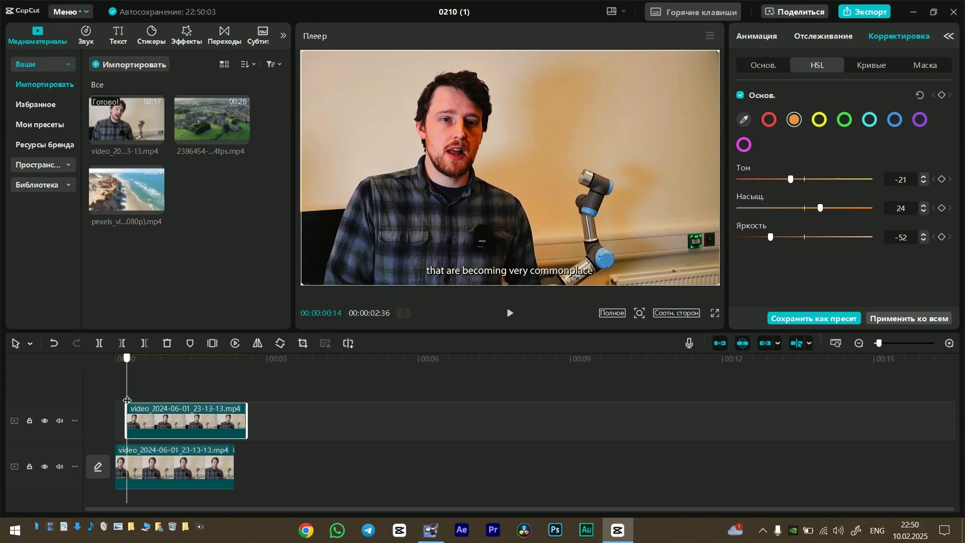
Move the pasted talking-head copy to the timeline's start so it lines up with the clip below.
click(114, 404)
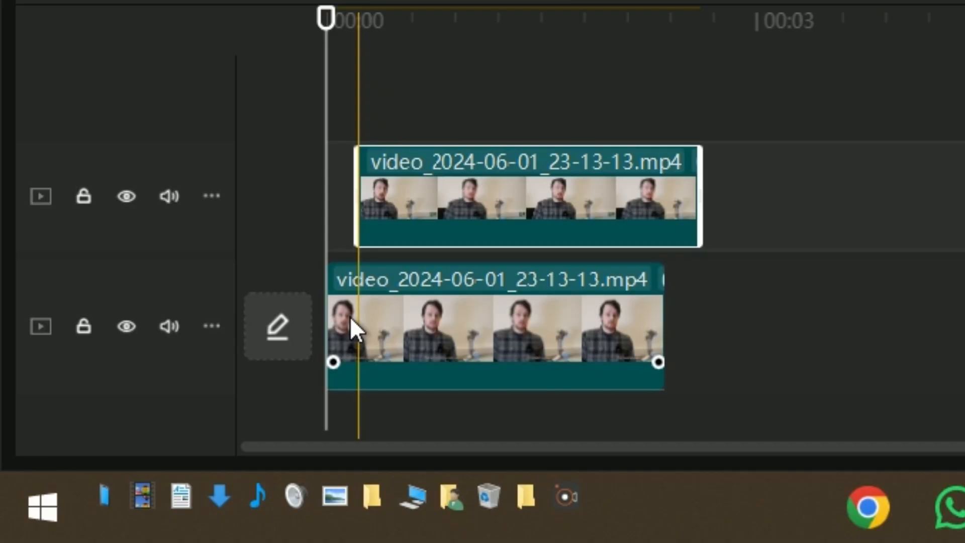
key(Right)
key(Right)
key(Right)
key(Right)
key(Right)
key(Right)
key(Right)
key(Right)
key(Right)
key(Right)
key(Right)
key(Right)
key(Right)
key(Right)
key(Right)
key(Right)
key(Right)
key(Right)
key(Right)
key(Right)
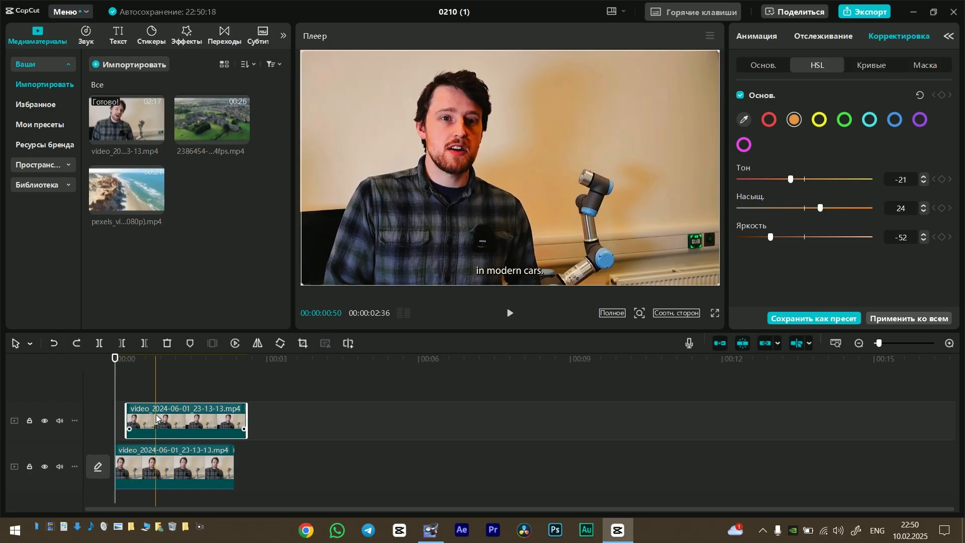
drag(156, 415, 146, 416)
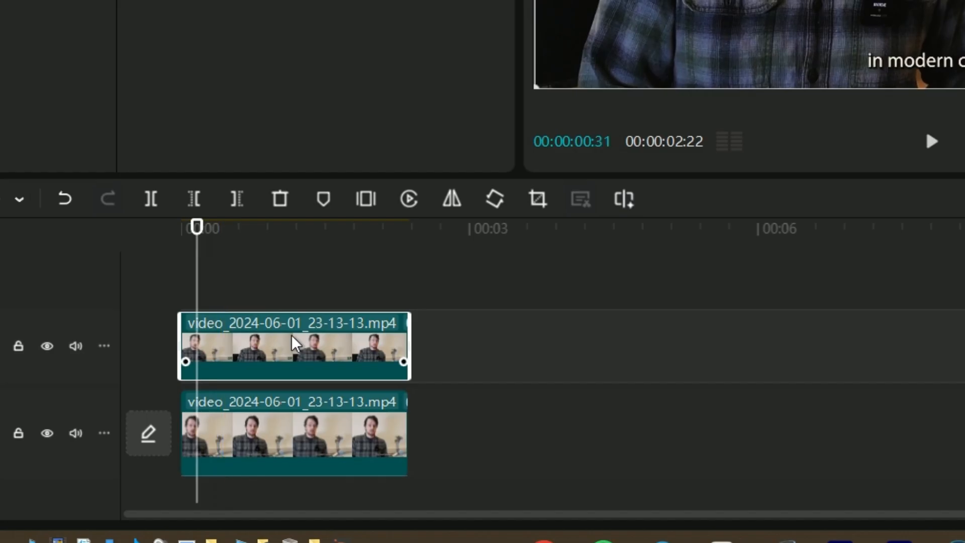
Shift the upper copy aside to about 00:00:01:33 and neutralize the lower clip's orange HSL values, entering 0 for Насыщ.
drag(175, 417, 251, 418)
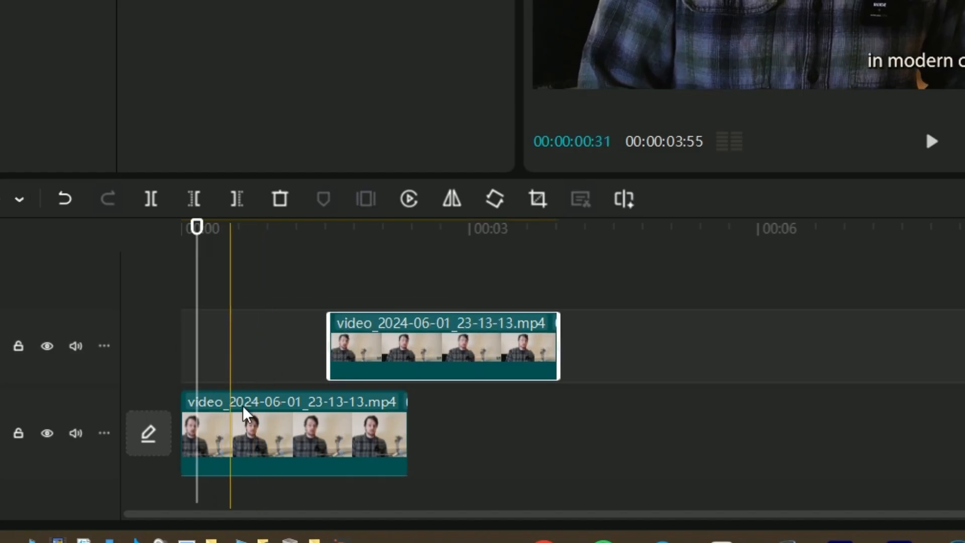
click(297, 427)
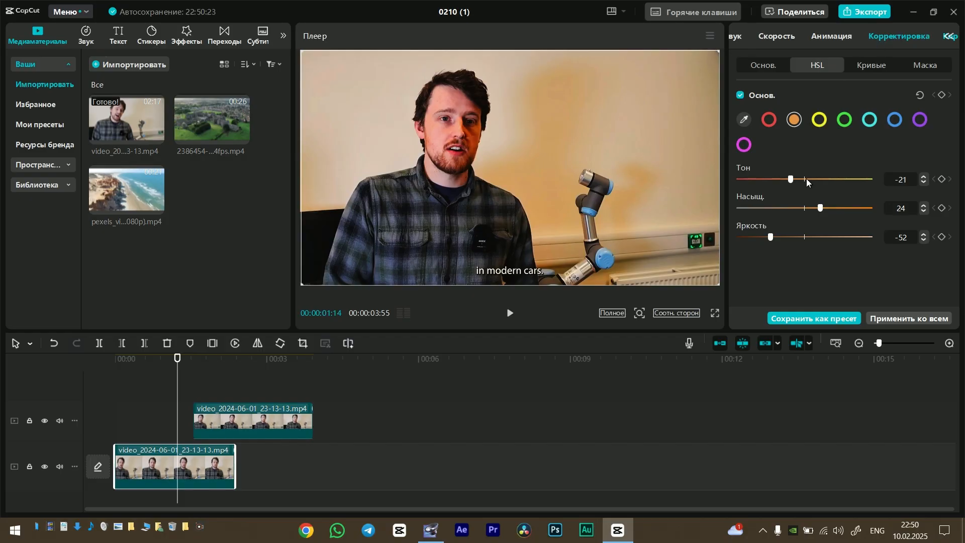
click(808, 179)
click(806, 208)
click(809, 236)
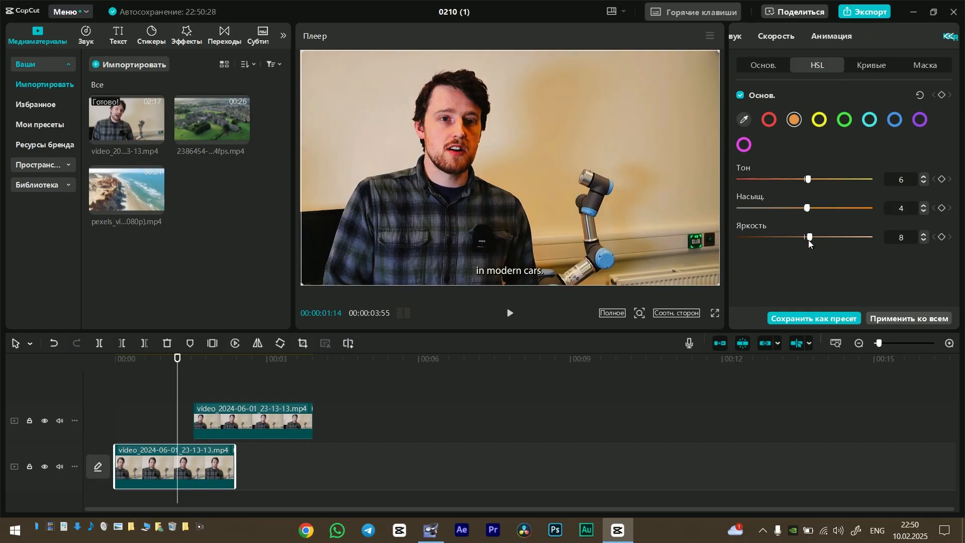
double_click(809, 237)
click(884, 209)
text(0)
click(895, 181)
In the lower clip's basic correction, set Температура and Контраст to 0, Экспозиция and Осветление to 3, Тени to 4, and neutralize Белый.
click(771, 65)
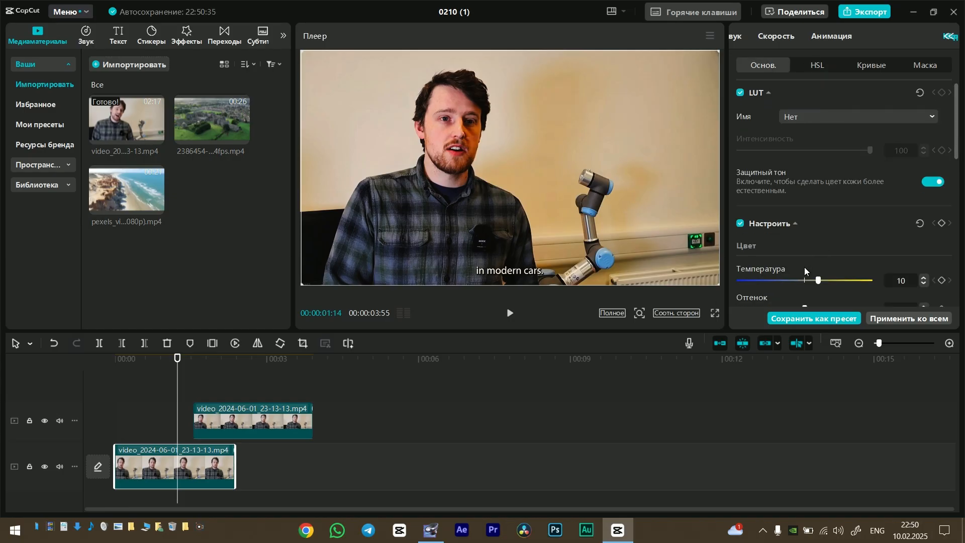
scroll(804, 270, down, 1)
scroll(807, 262, down, 4)
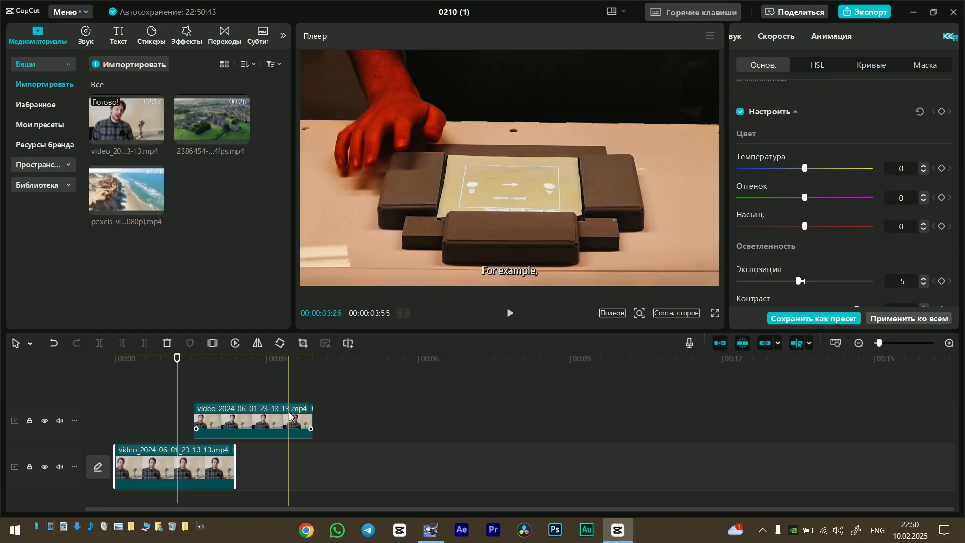
scroll(847, 238, down, 8)
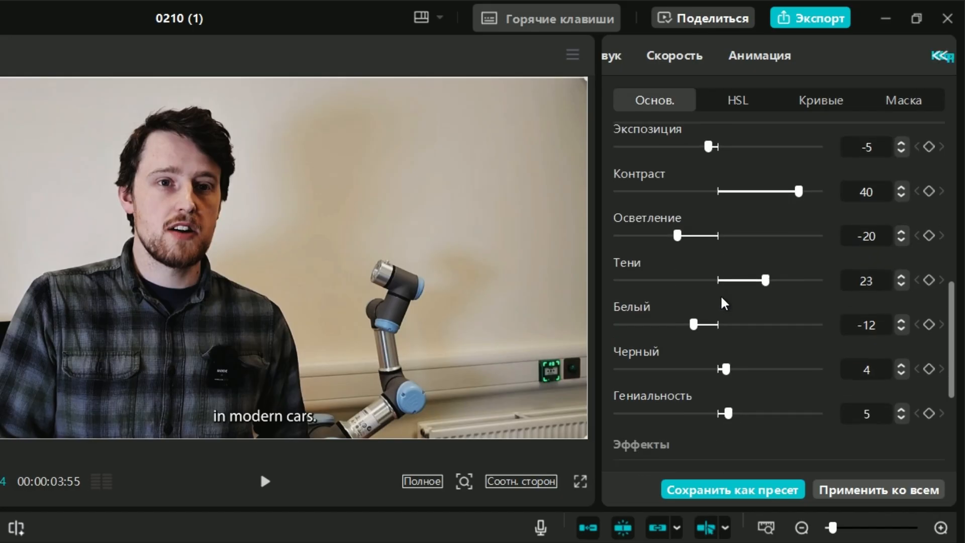
scroll(724, 302, up, 3)
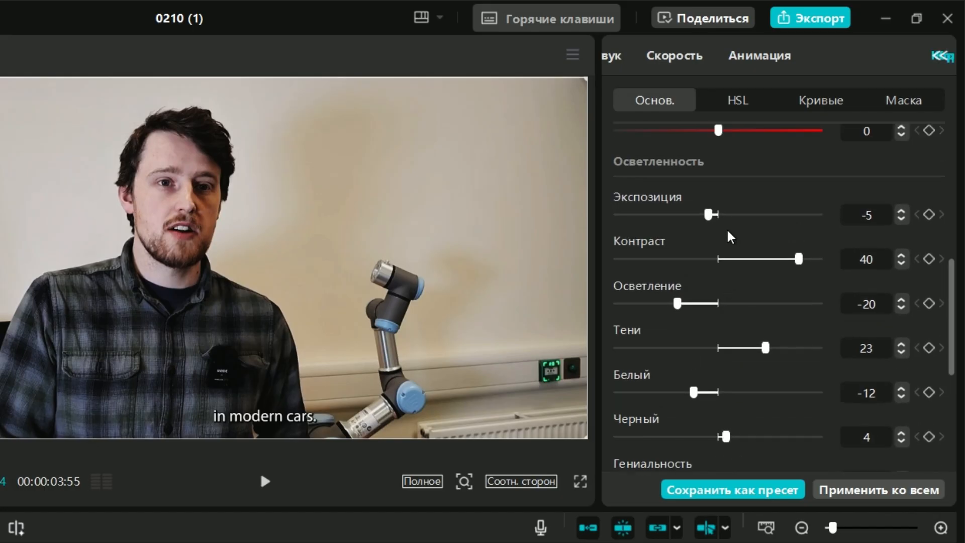
click(723, 216)
click(718, 258)
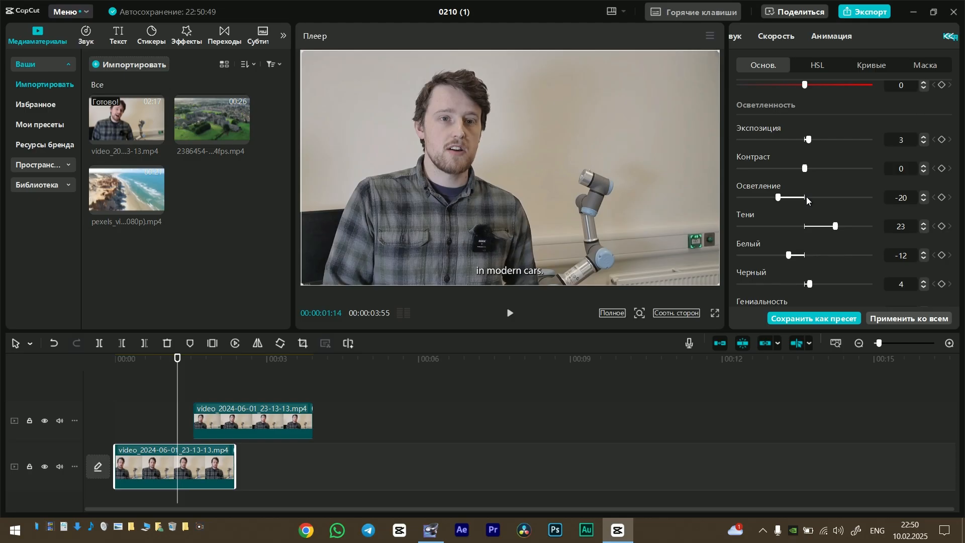
click(722, 303)
click(806, 227)
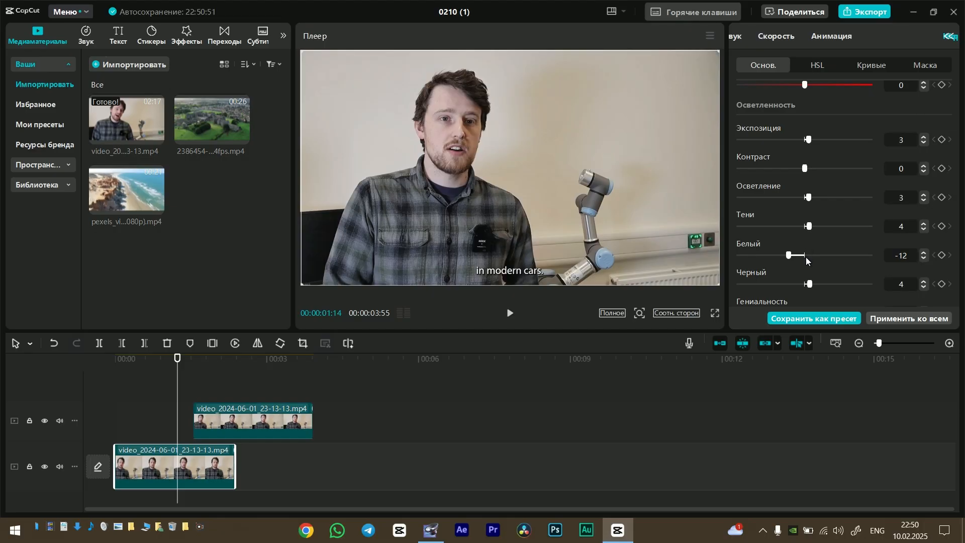
click(807, 256)
Reset the lower clip's LUT section so that Защитный тон is switched off.
scroll(899, 210, up, 10)
scroll(899, 210, up, 1)
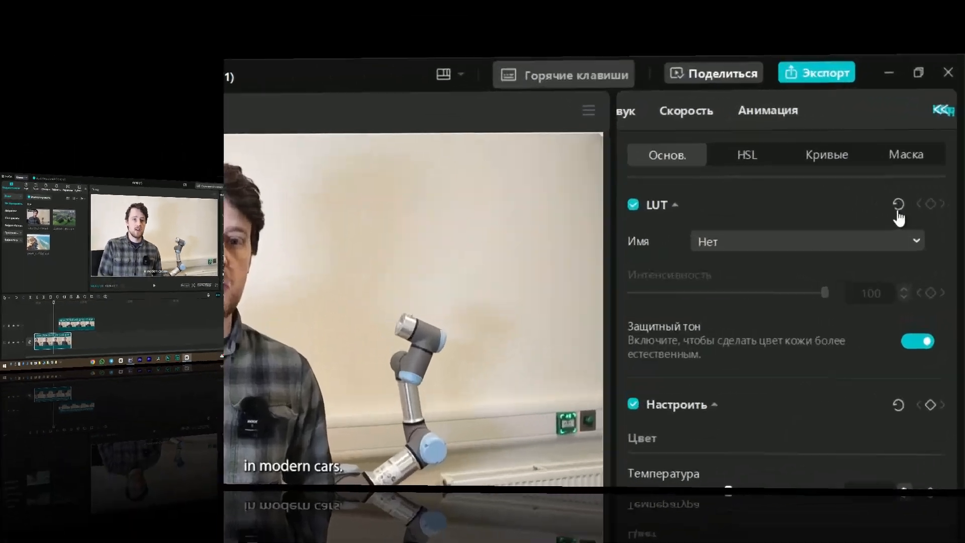
click(920, 99)
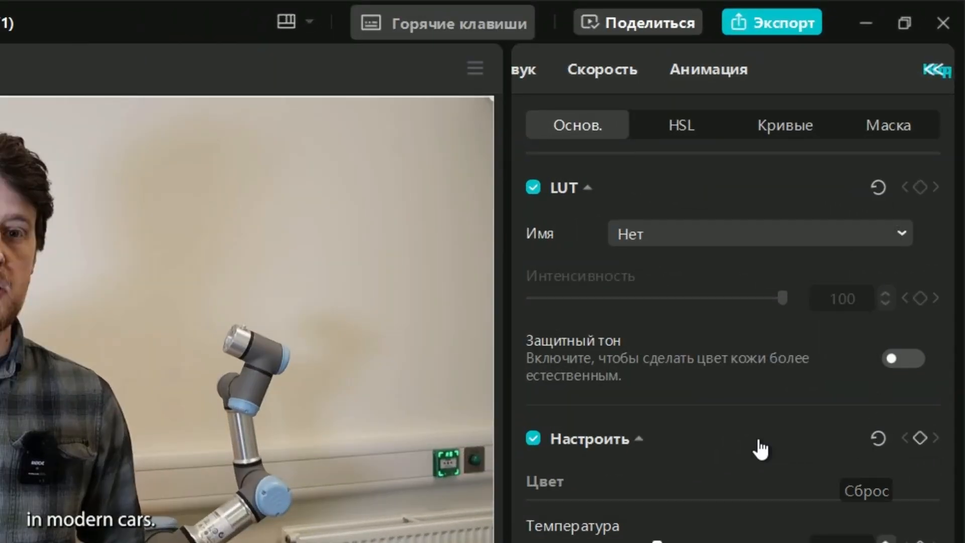
scroll(714, 477, down, 10)
scroll(701, 496, down, 3)
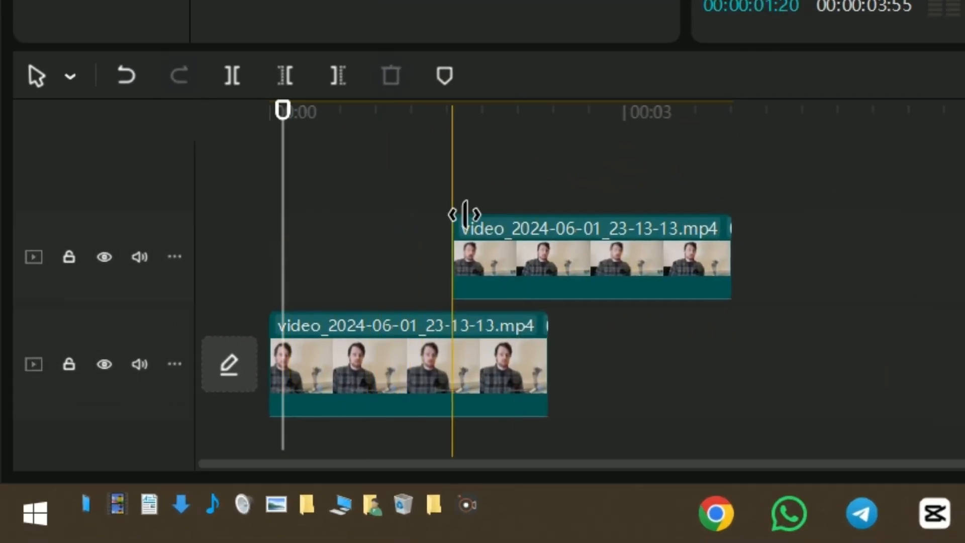
Move the corrected upper clip back to the timeline's start, exactly above the neutral clip.
drag(512, 241, 337, 247)
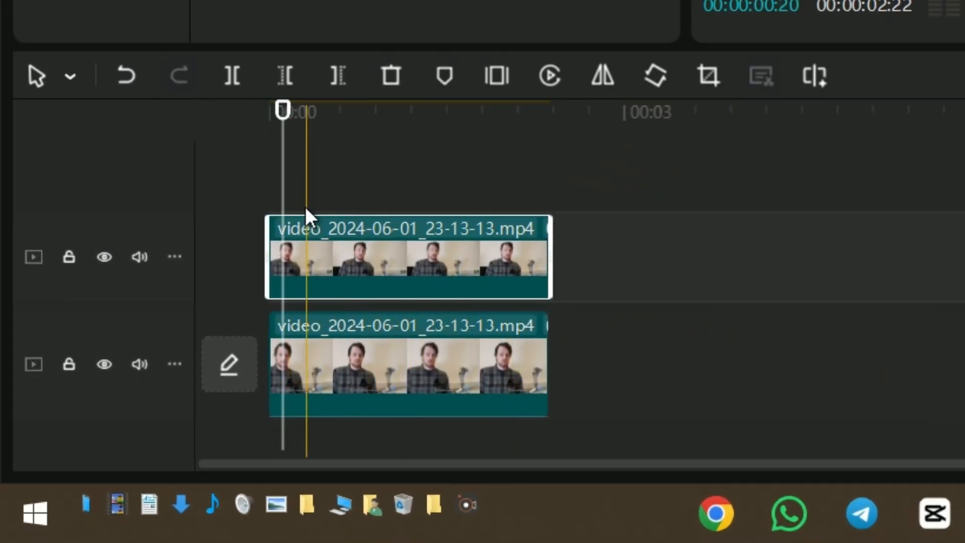
click(257, 208)
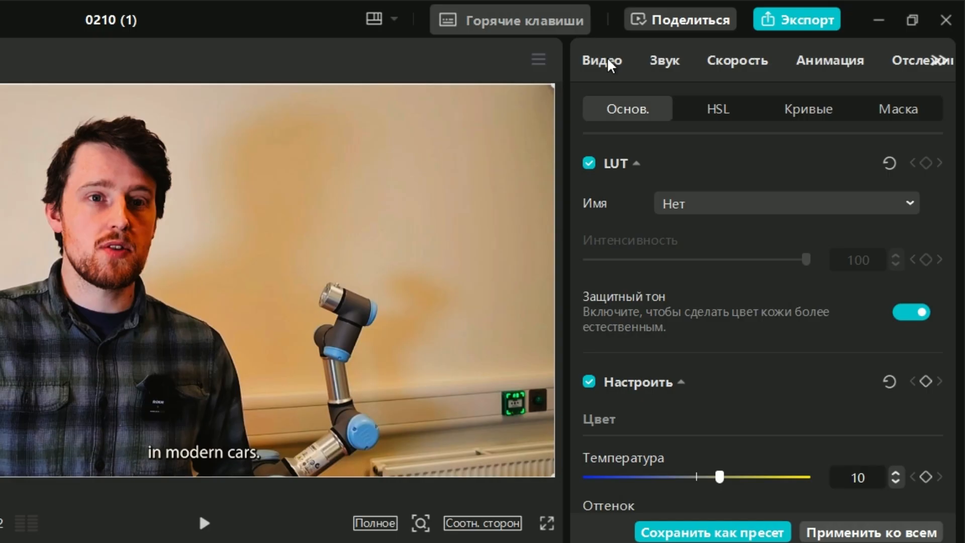
Add a Разделение mask to the upper clip and move its dividing line to X 18, Y 19.
click(608, 62)
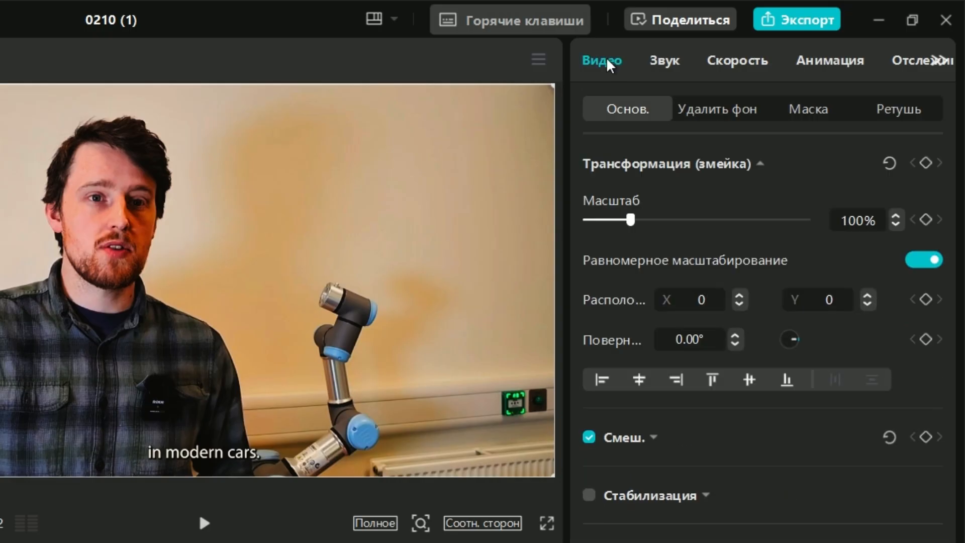
click(791, 119)
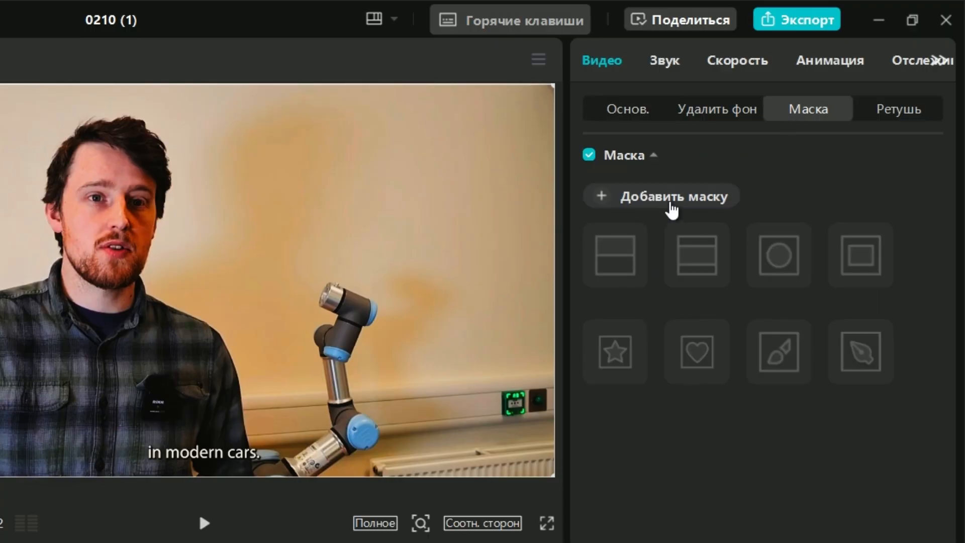
click(654, 204)
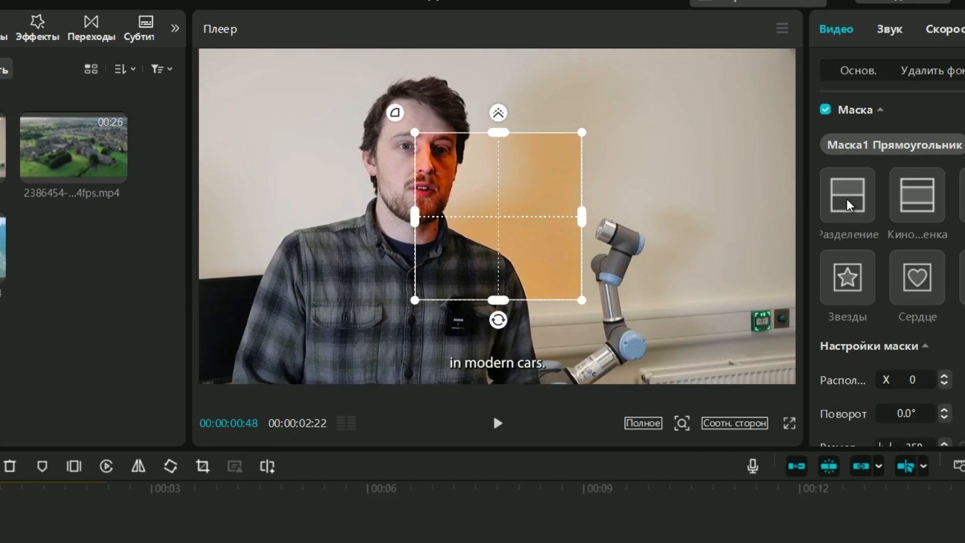
click(617, 266)
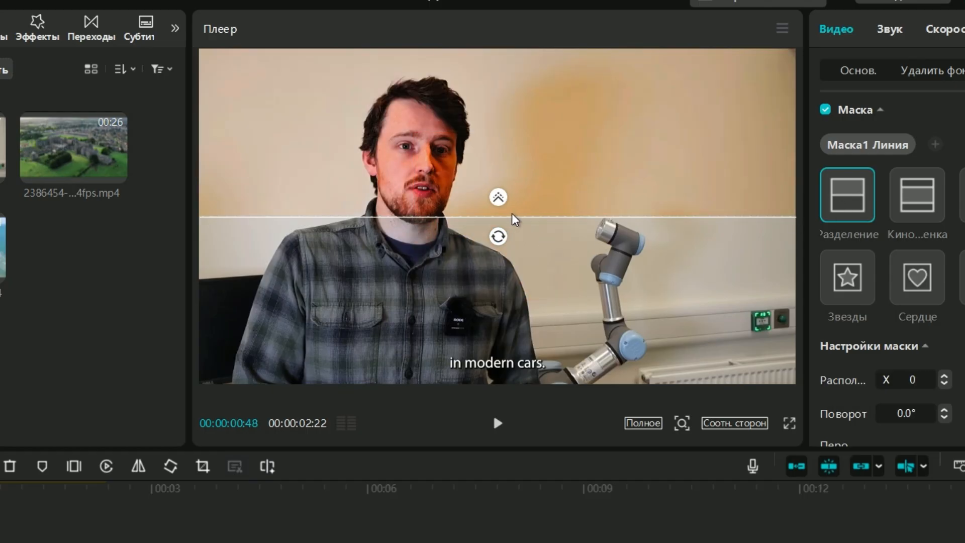
mouse_move(516, 217)
mouse_down()
mouse_move(517, 173)
mouse_move(525, 208)
mouse_up()
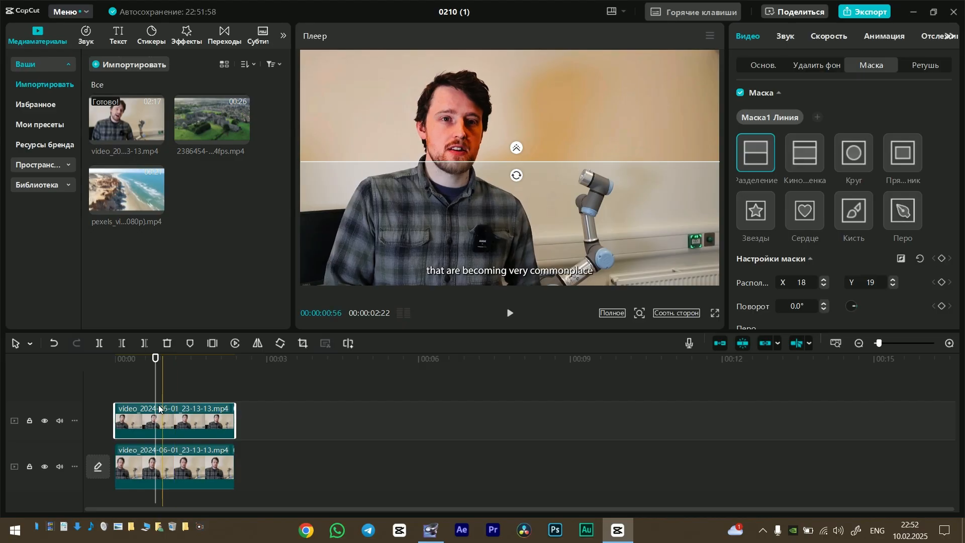
Try the upper clip's mask with its dividing line at different heights and with a strongly feathered edge.
click(167, 463)
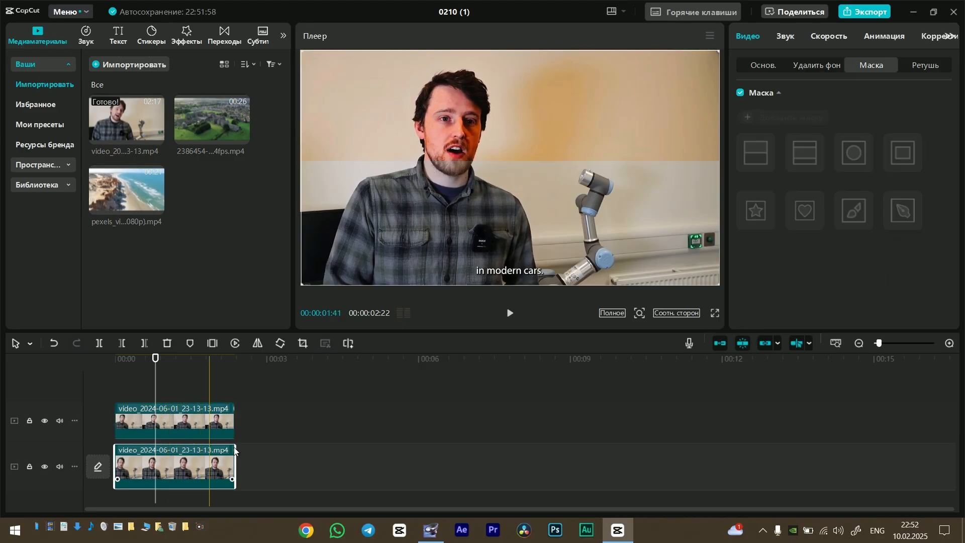
click(529, 126)
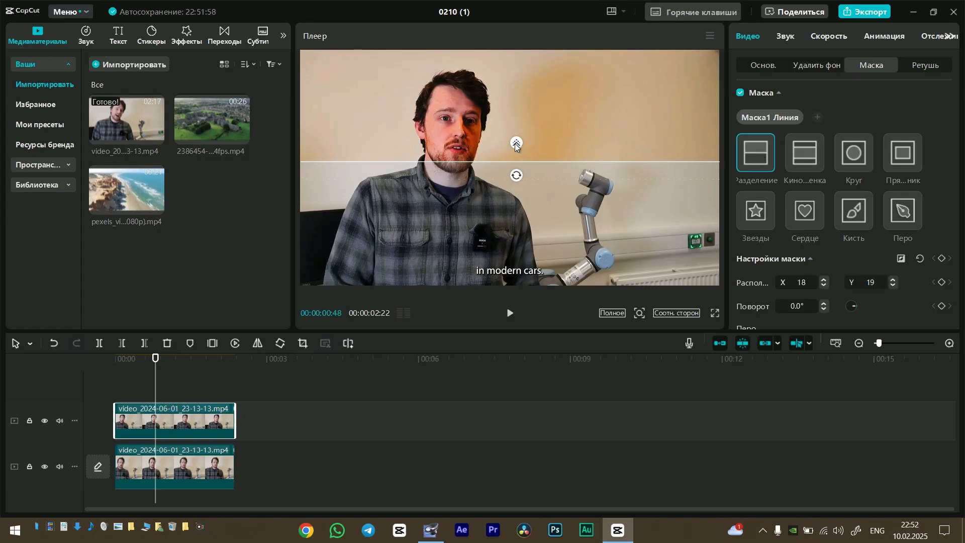
drag(516, 136, 518, 156)
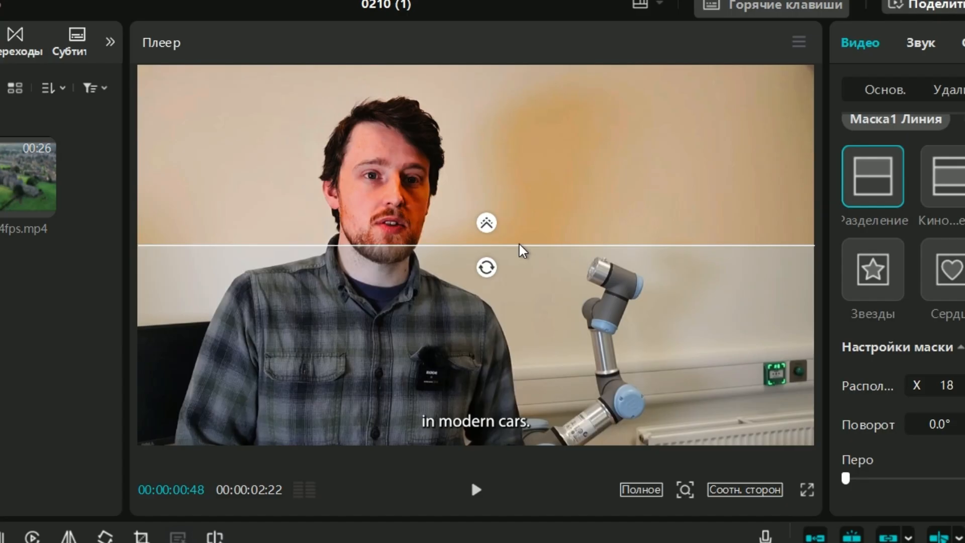
drag(538, 163, 545, 125)
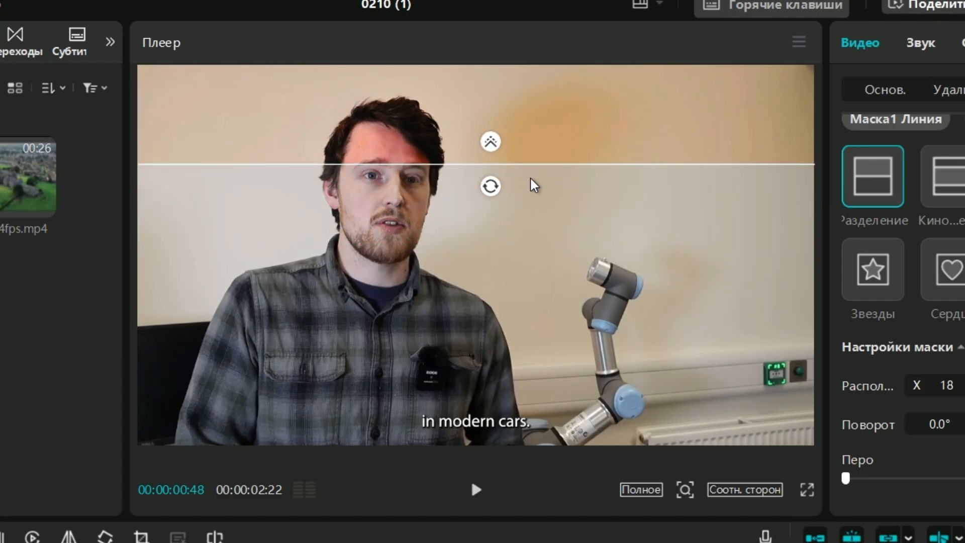
drag(564, 165, 537, 181)
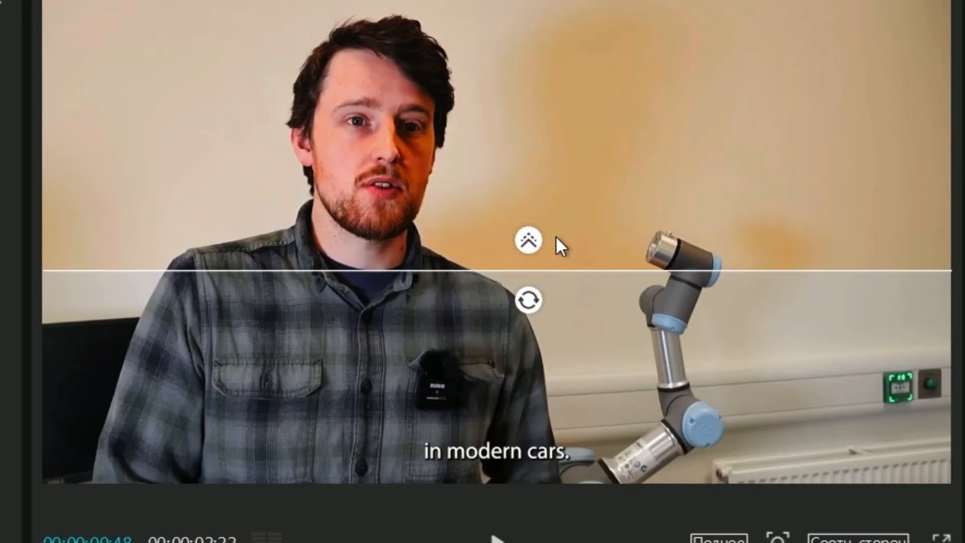
drag(644, 269, 632, 91)
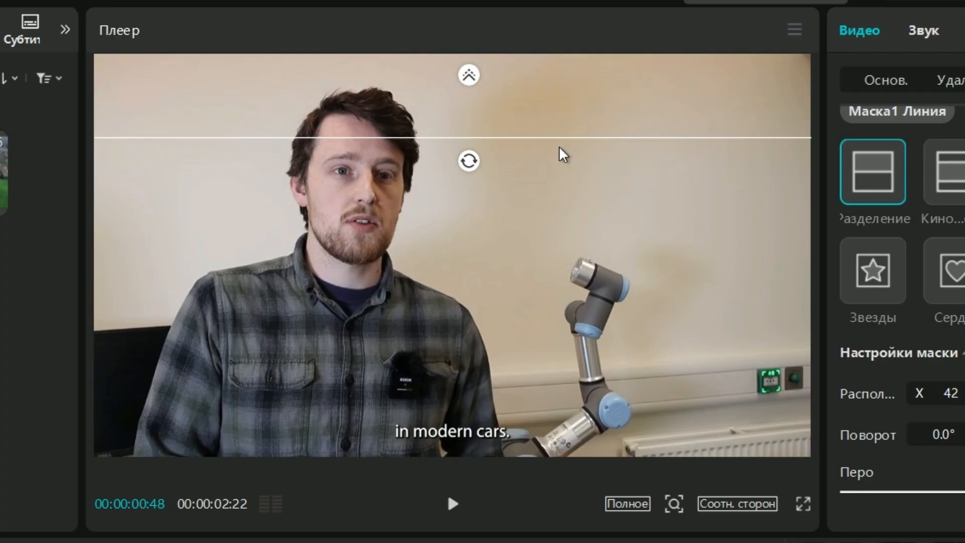
drag(559, 147, 572, 360)
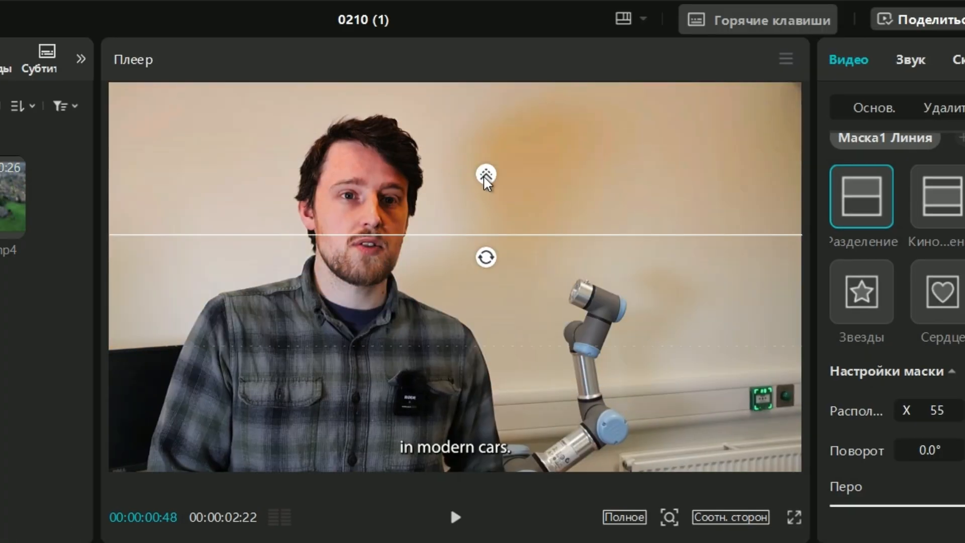
Set the mask's Перо to 2, rotate its dividing line to 90°, and move it to X 633, Y 0.
drag(486, 181, 439, 242)
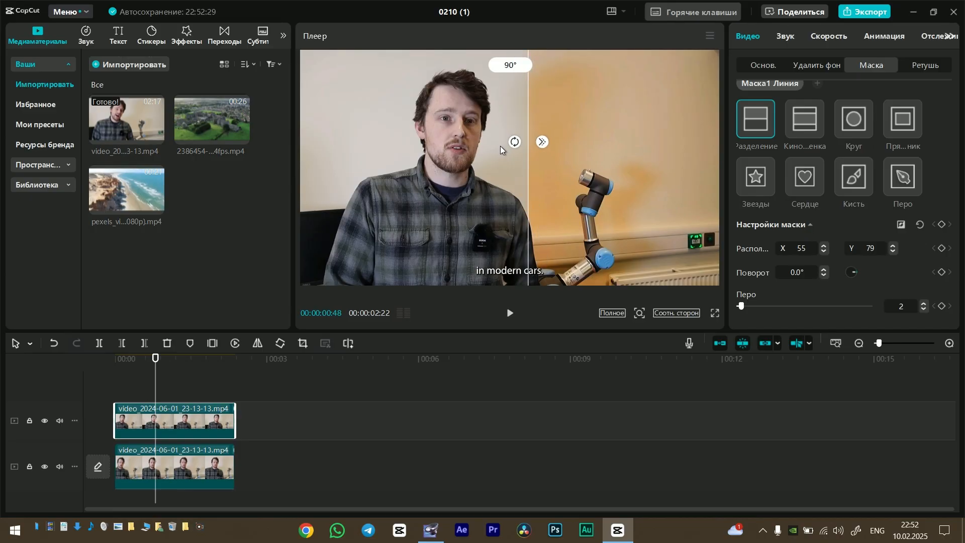
drag(500, 145, 718, 194)
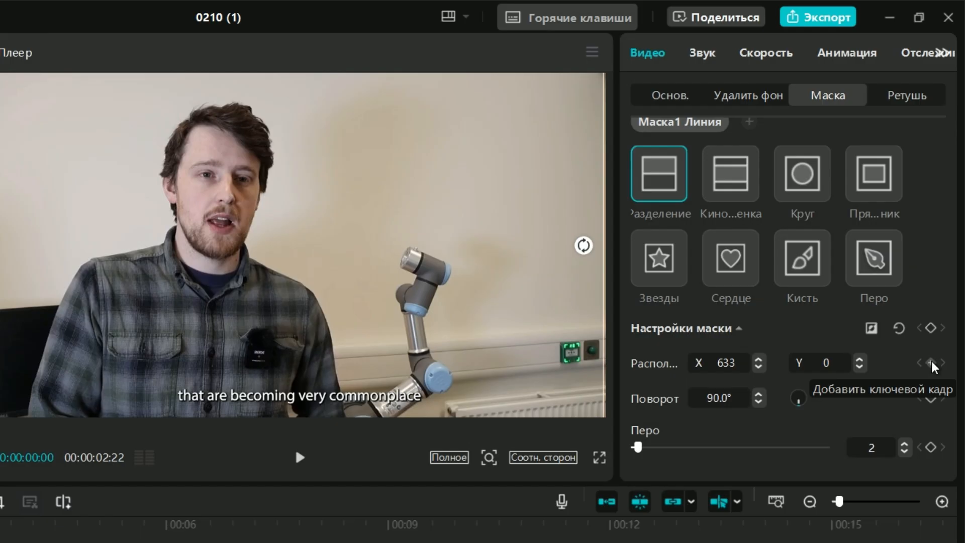
Keyframe the mask's position at the clip's start and at 00:00:01:35 with the line past the frame's left edge, and play the wipe.
click(943, 249)
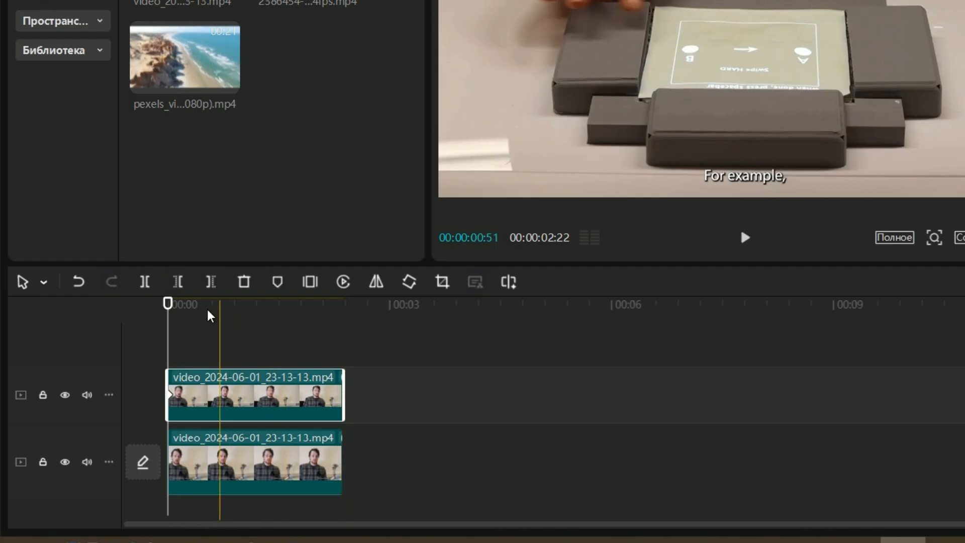
drag(162, 338, 285, 345)
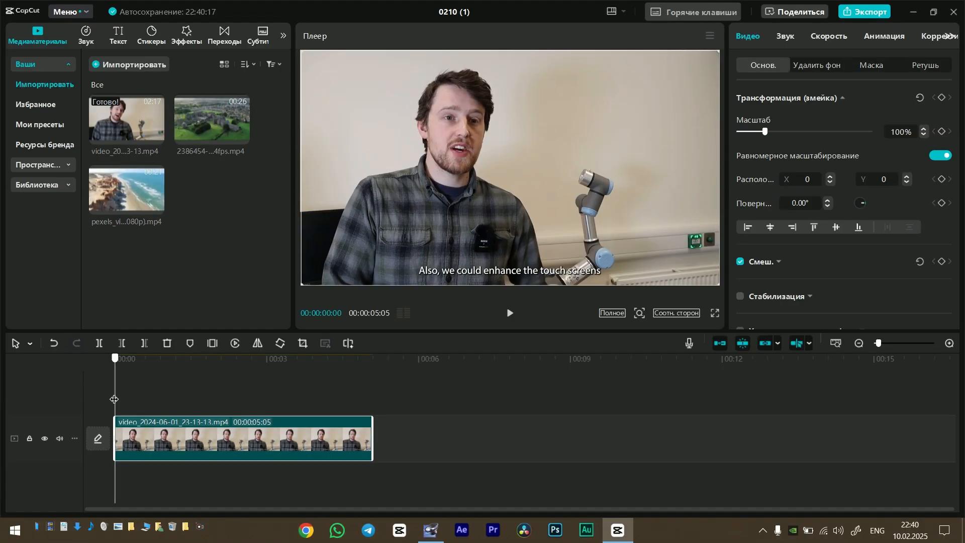
drag(221, 387, 213, 386)
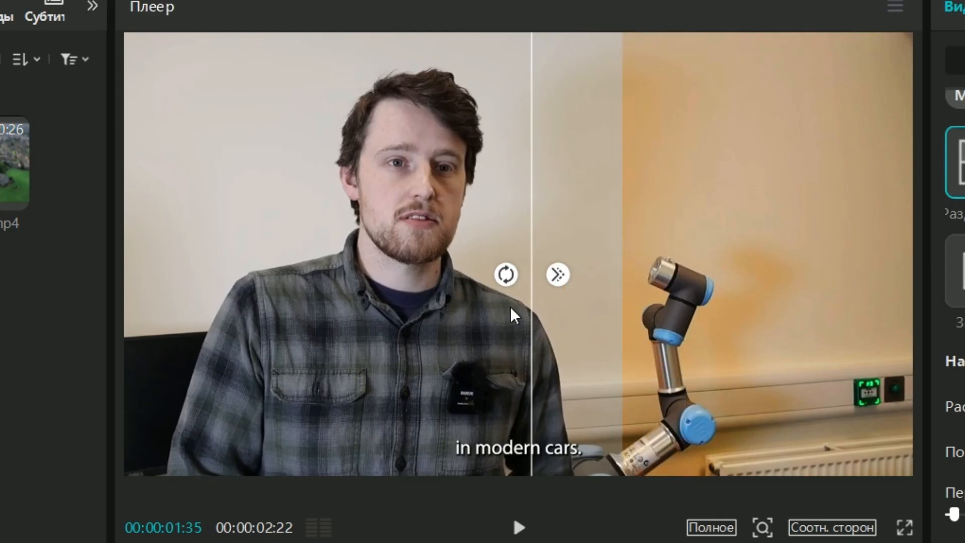
drag(513, 315, 85, 315)
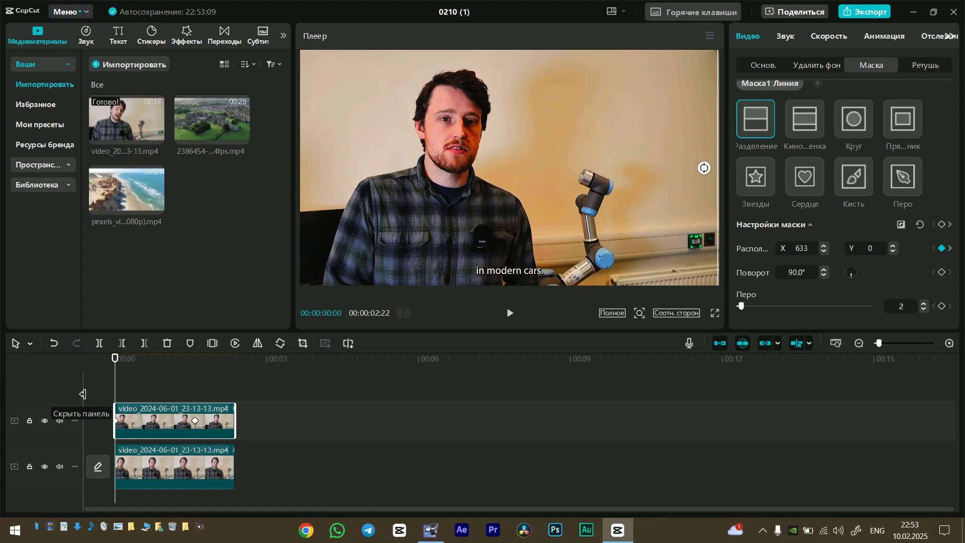
key(space)
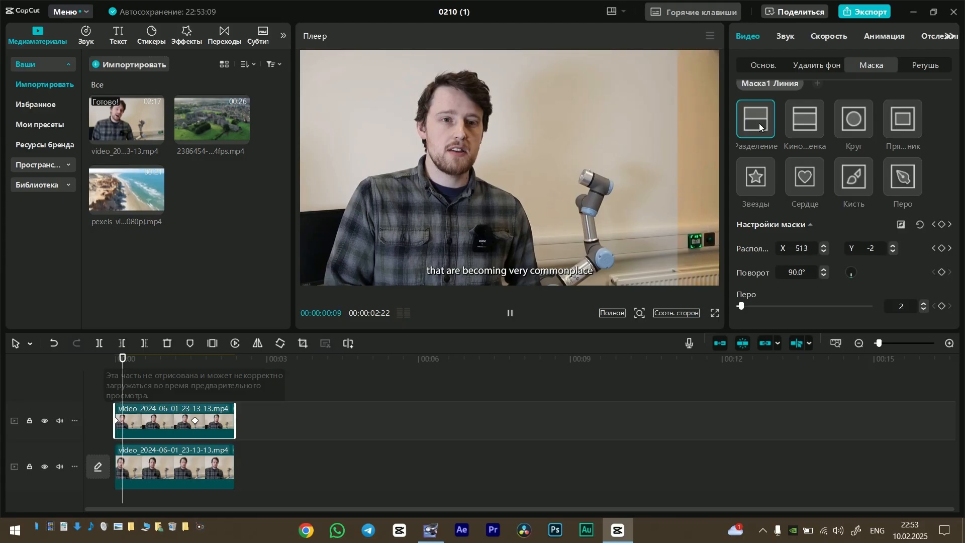